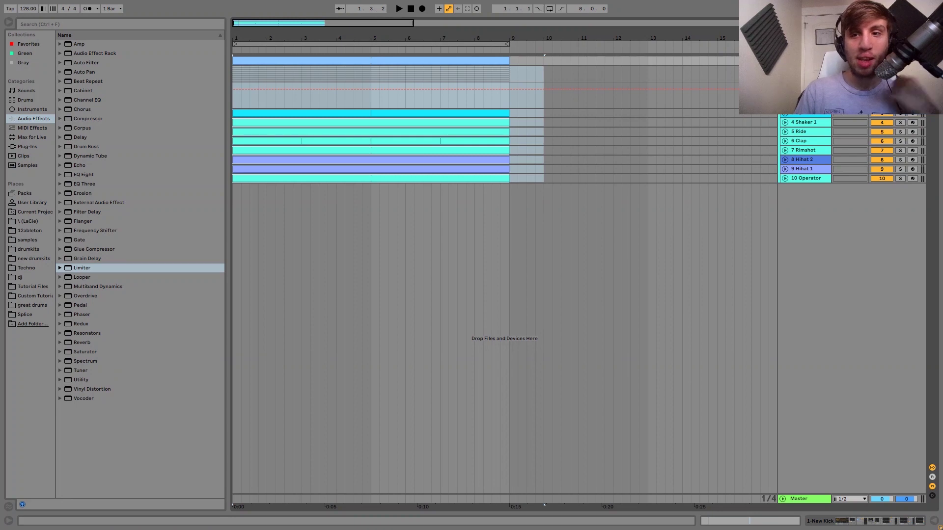
Step: Show the drum group's effects and play the loop with Drum Buss and EQ Eight active
double_click(806, 70)
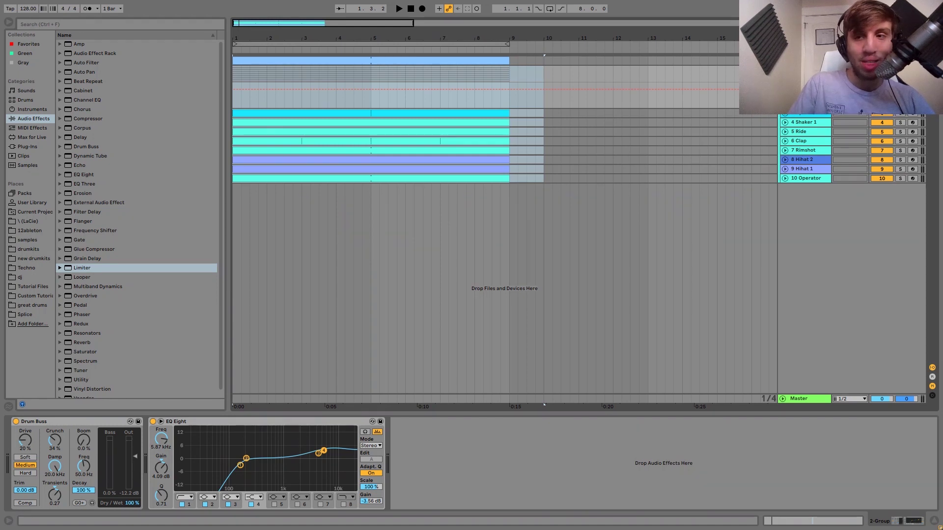
key(space)
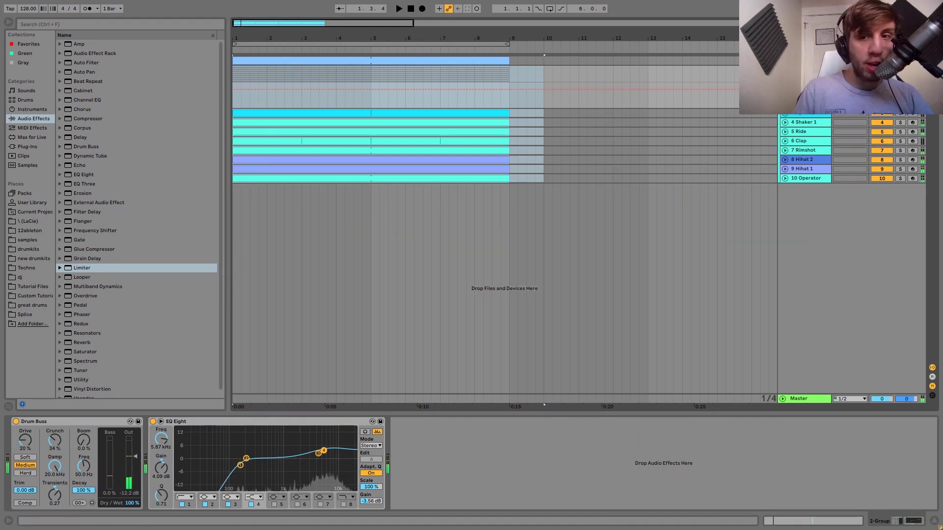
key(space)
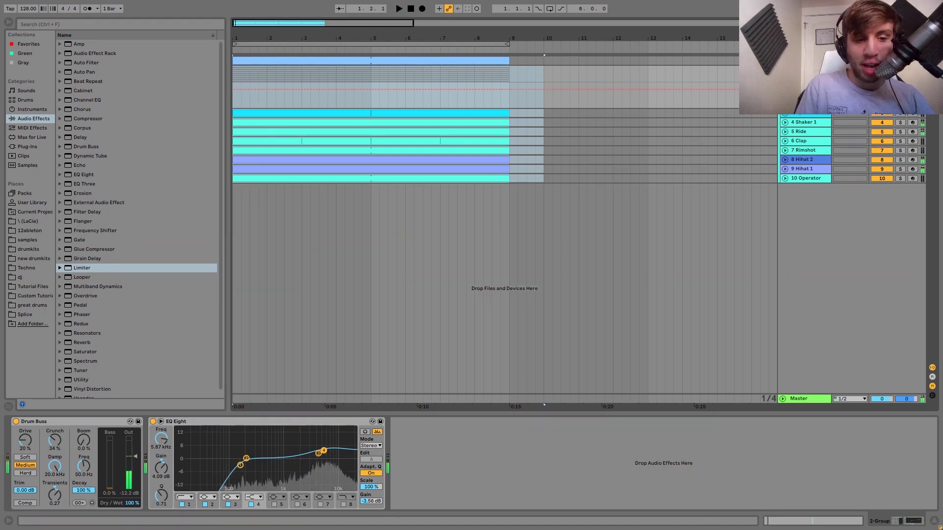
Step: Bypass EQ Eight and Drum Buss on the drum group and play the loop dry
click(153, 422)
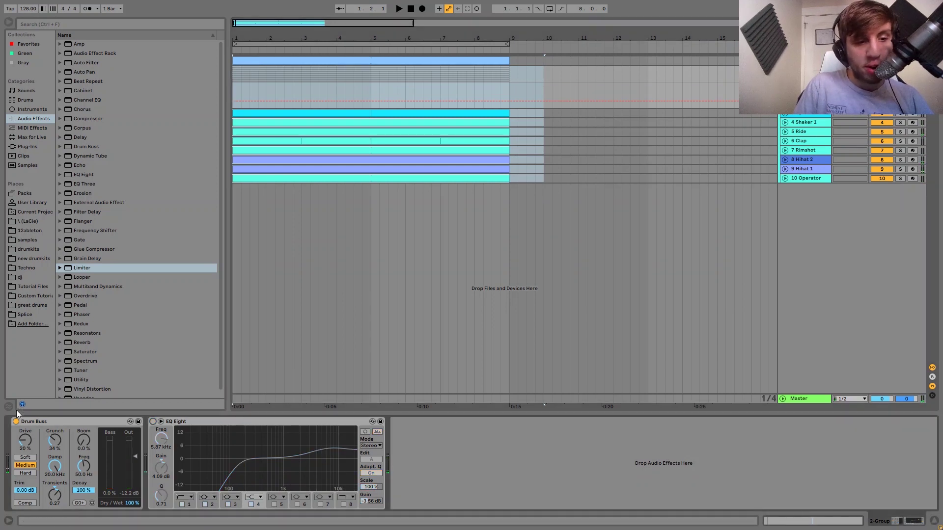
click(15, 422)
key(space)
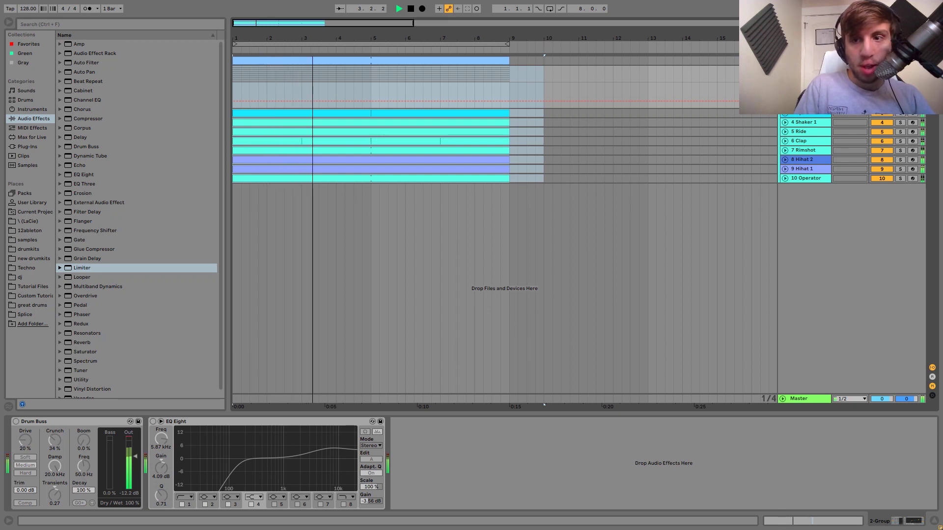
key(space)
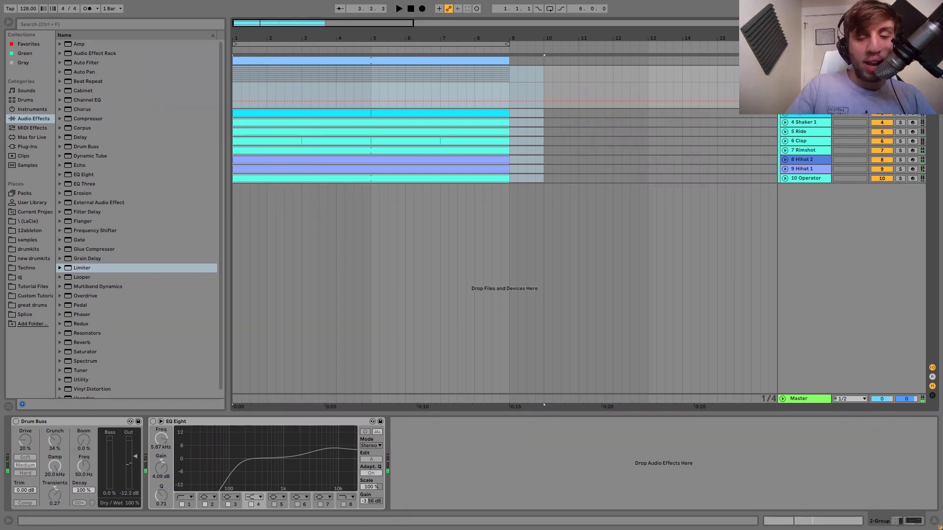
Step: Look at the Master track's effects, and replay the loop with the drum group's effects still bypassed
click(797, 399)
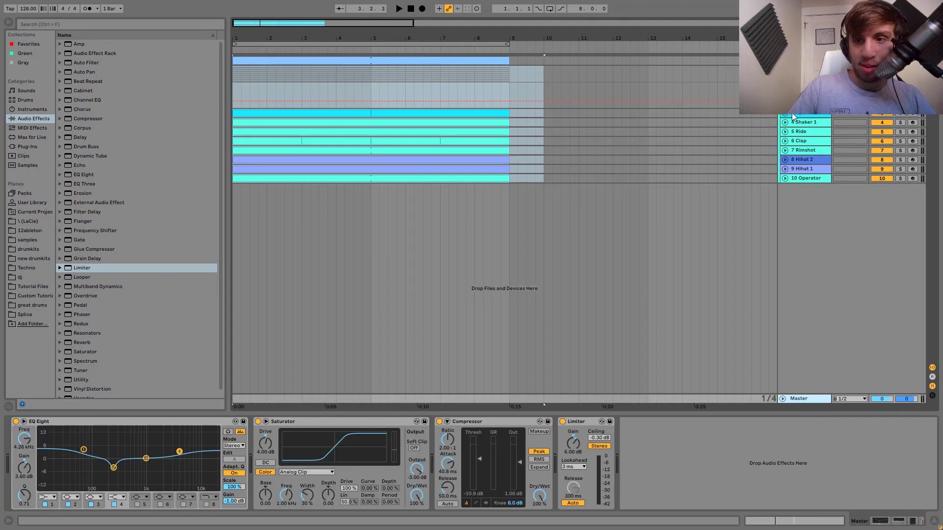
key(space)
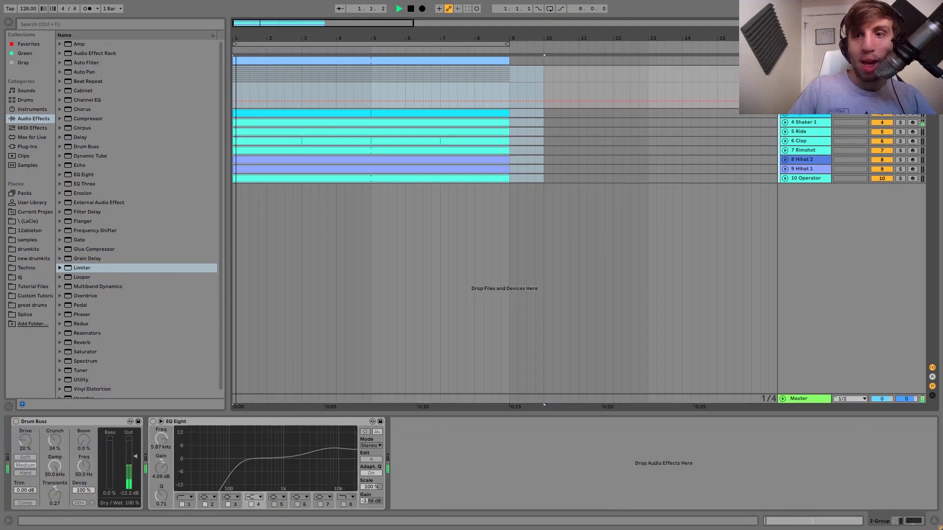
key(space)
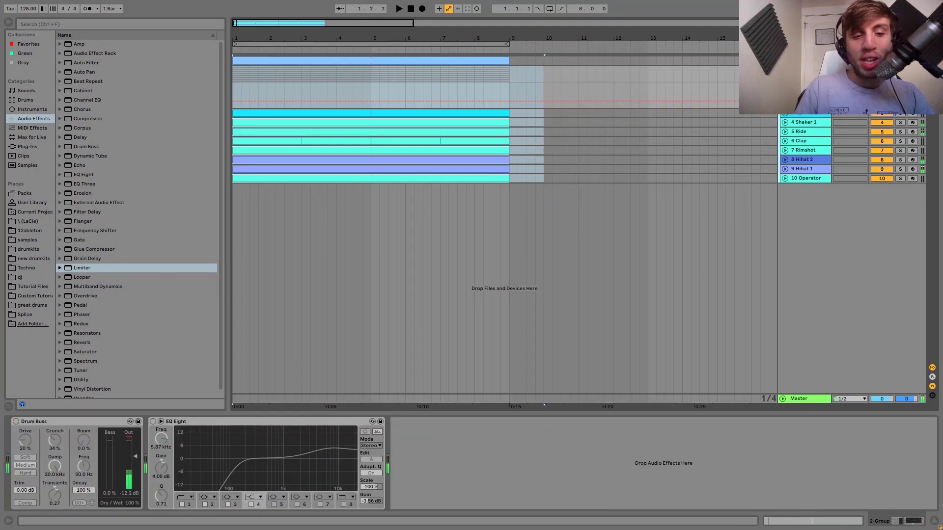
key(space)
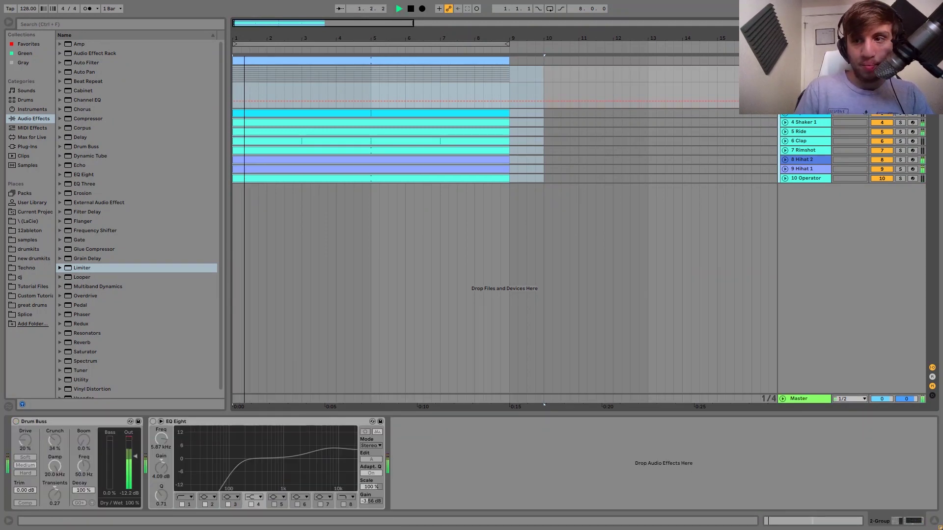
key(space)
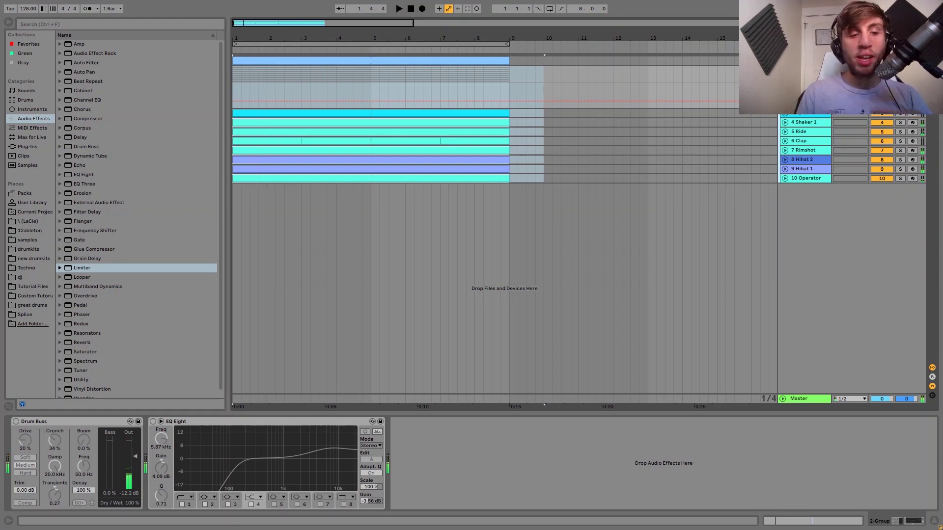
Step: Re-enable Drum Buss and EQ Eight on the drum group and play the processed loop
key(0)
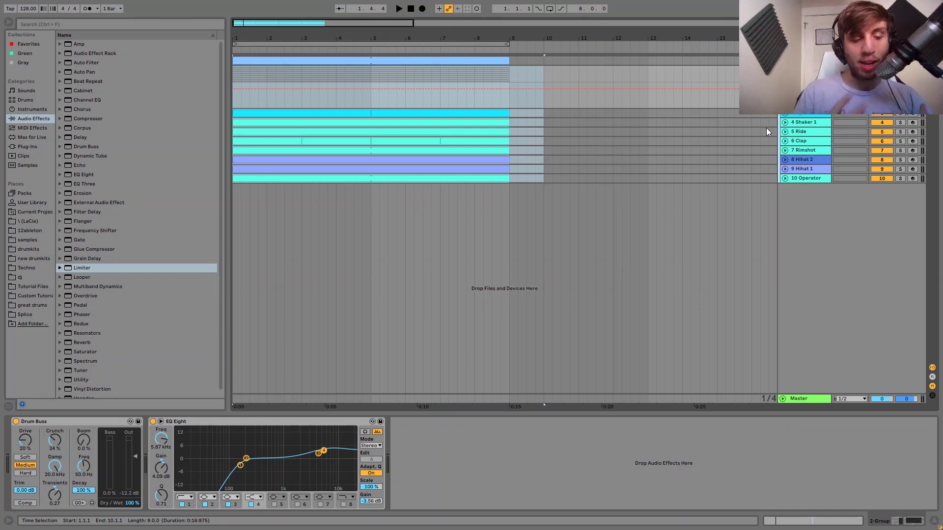
key(space)
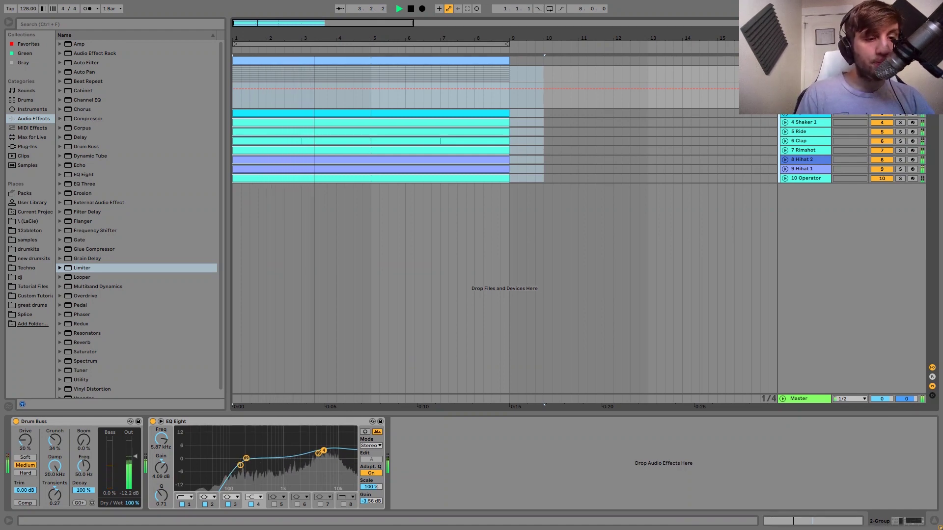
key(space)
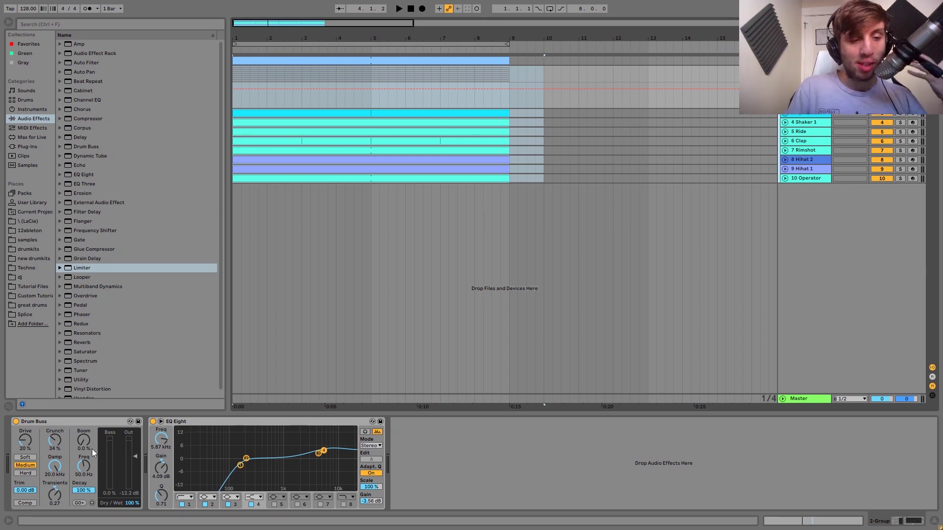
Step: Select the drum group's Drum Buss and play the loop to listen to its Transients processing
click(67, 423)
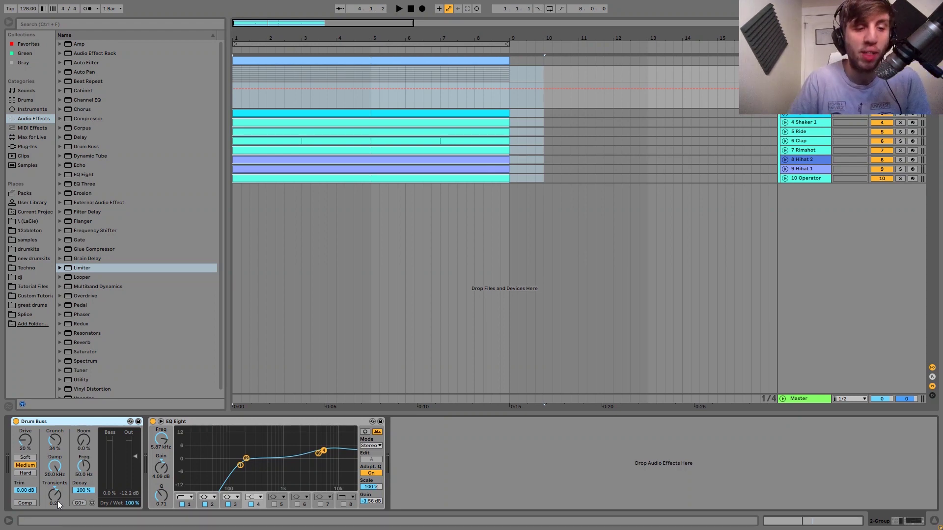
key(space)
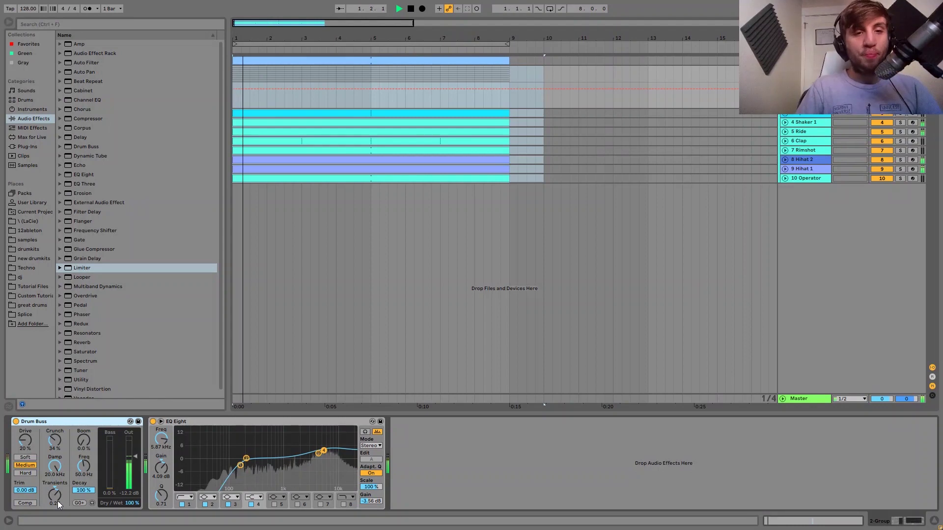
key(space)
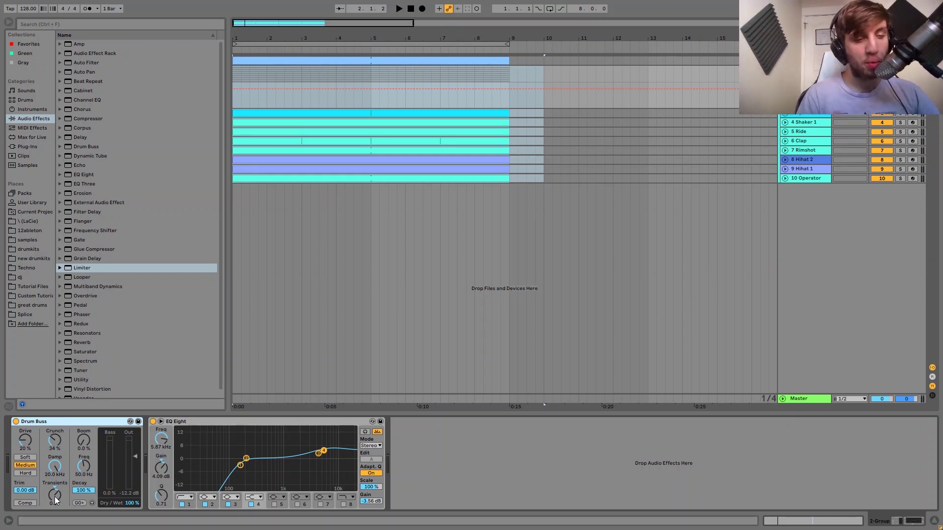
key(space)
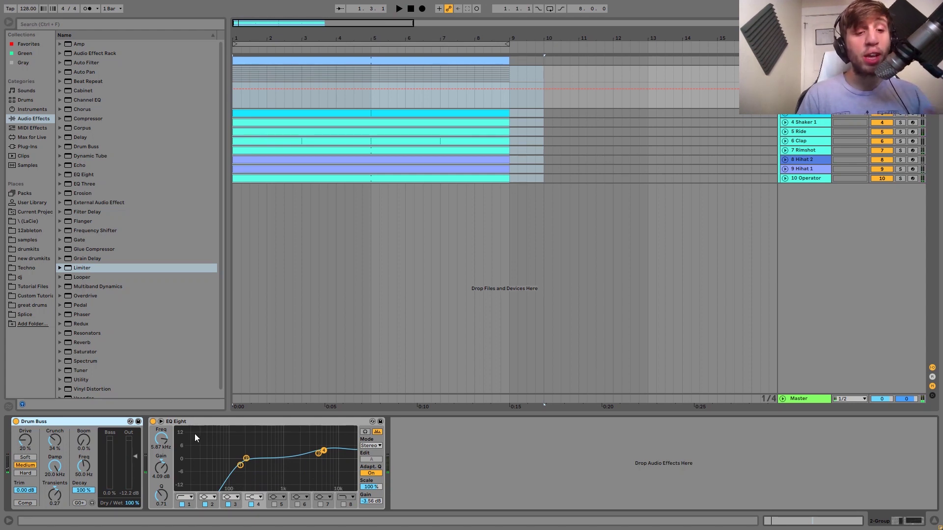
Step: Bypass only the drum group's EQ Eight and play the loop to hear the drums without equalisation
click(179, 423)
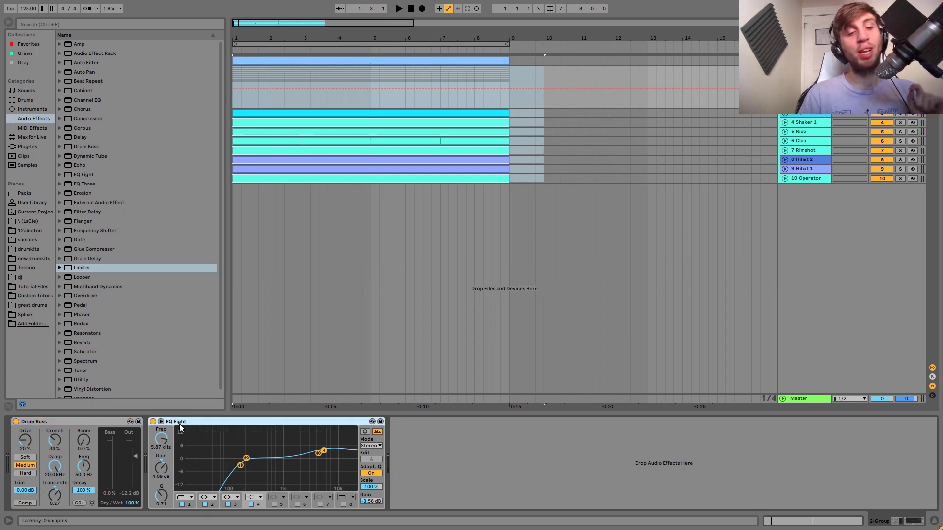
click(153, 422)
key(space)
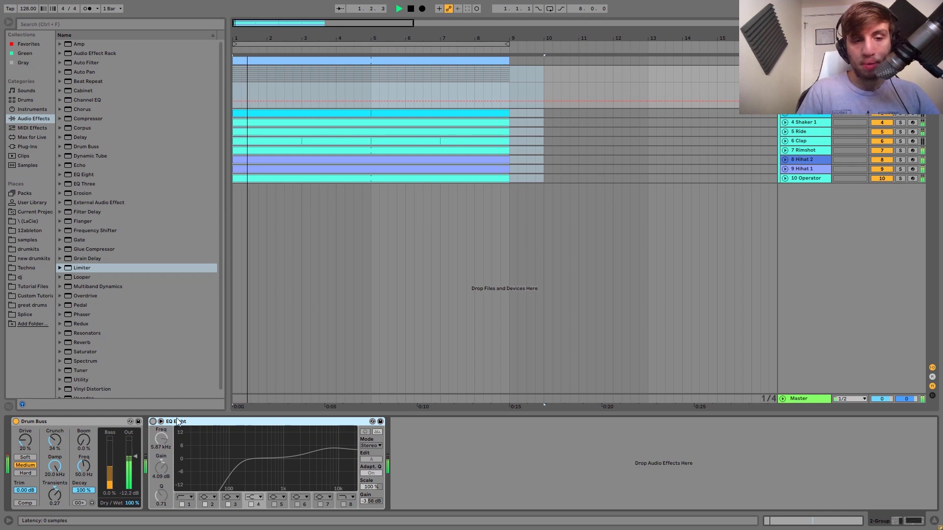
key(space)
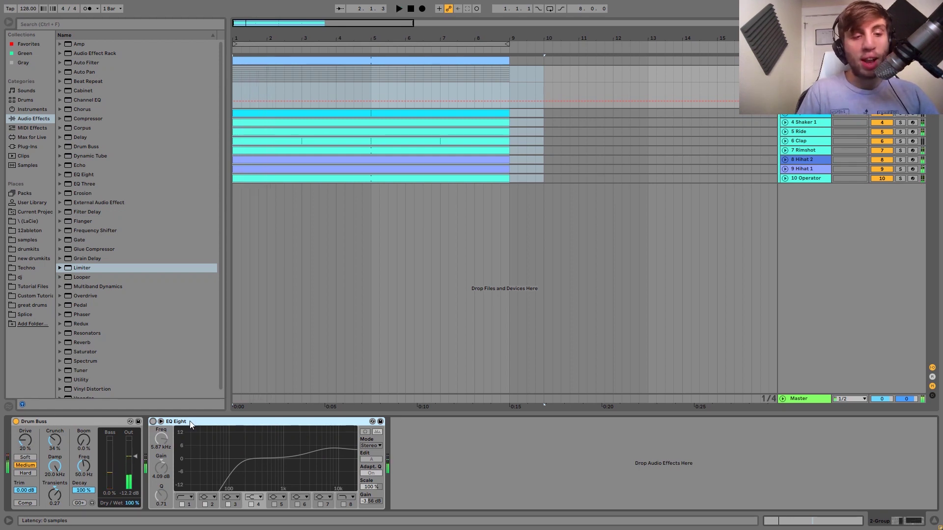
key(space)
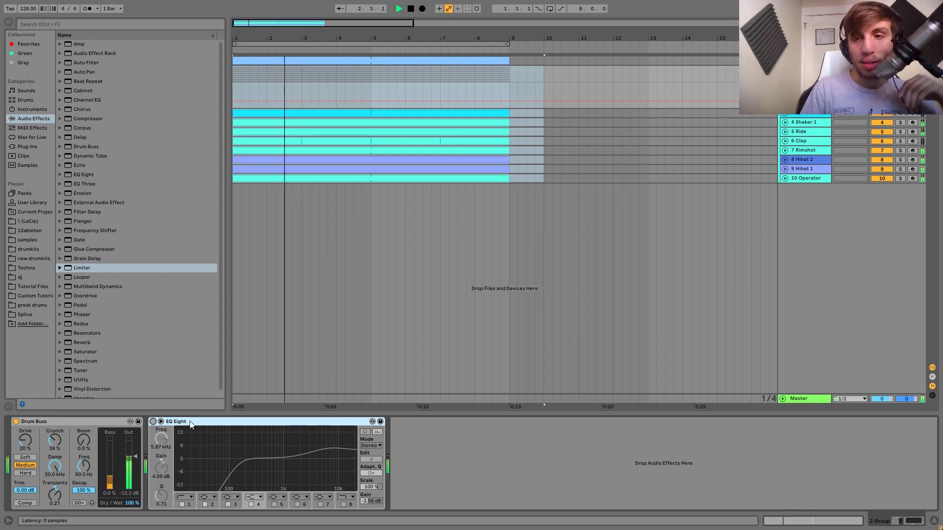
key(space)
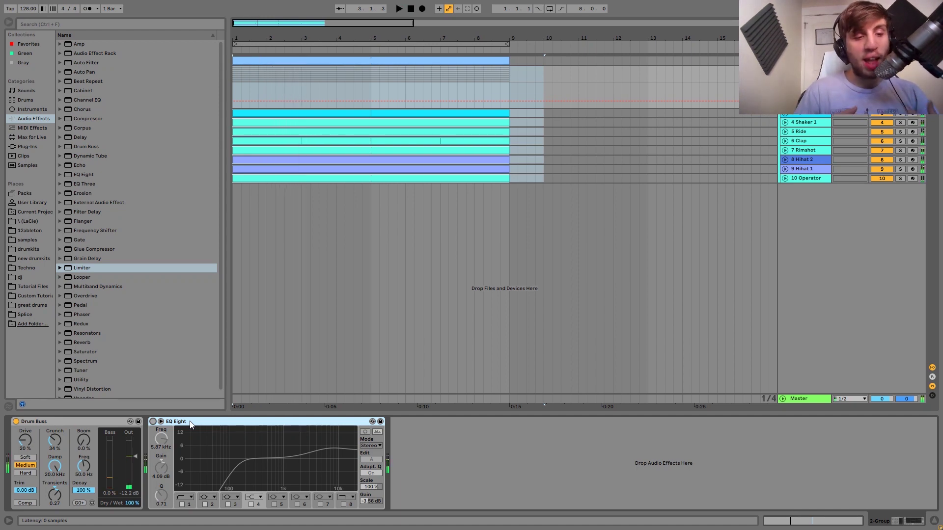
Step: Re-enable the drum group's EQ Eight and replay the loop to compare the equalised drums
key(0)
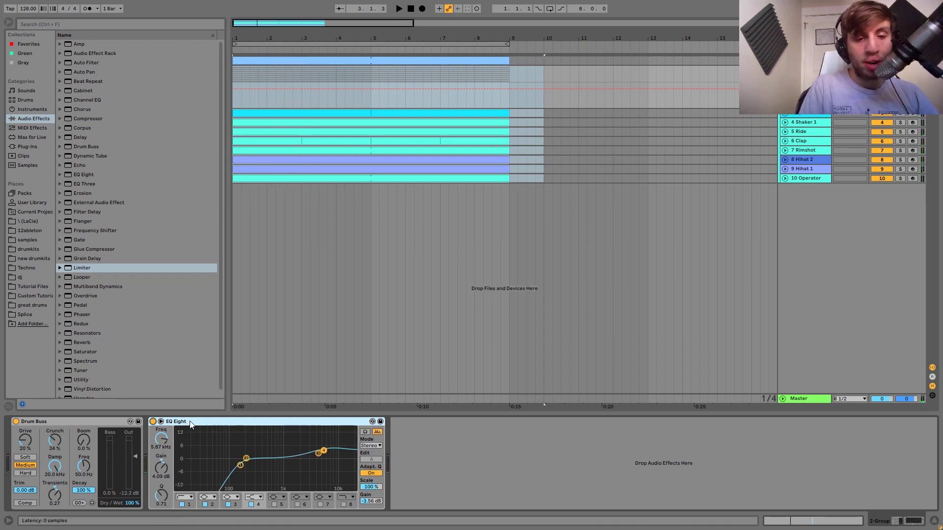
key(space)
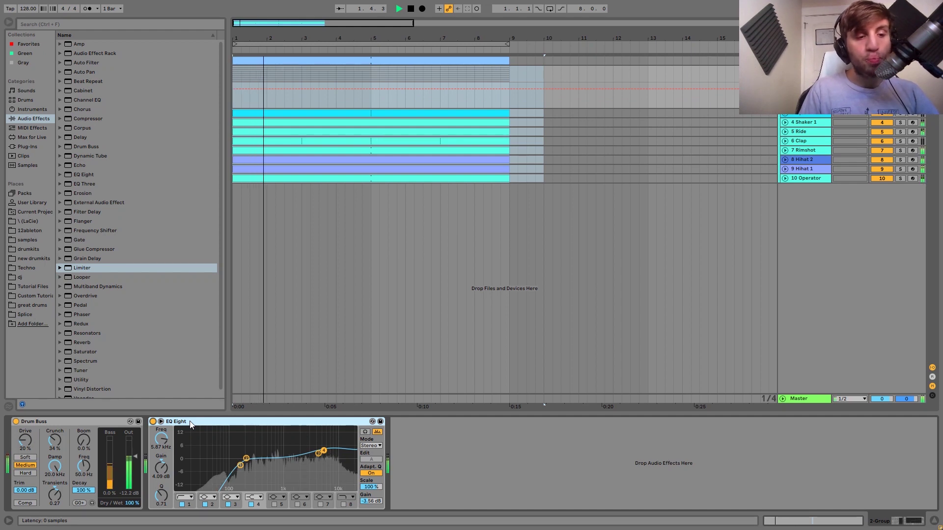
key(space)
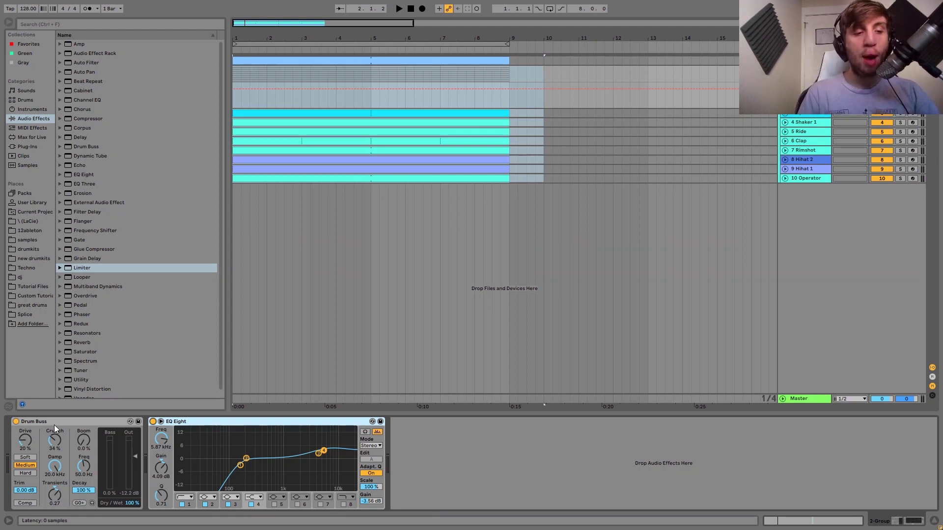
key(space)
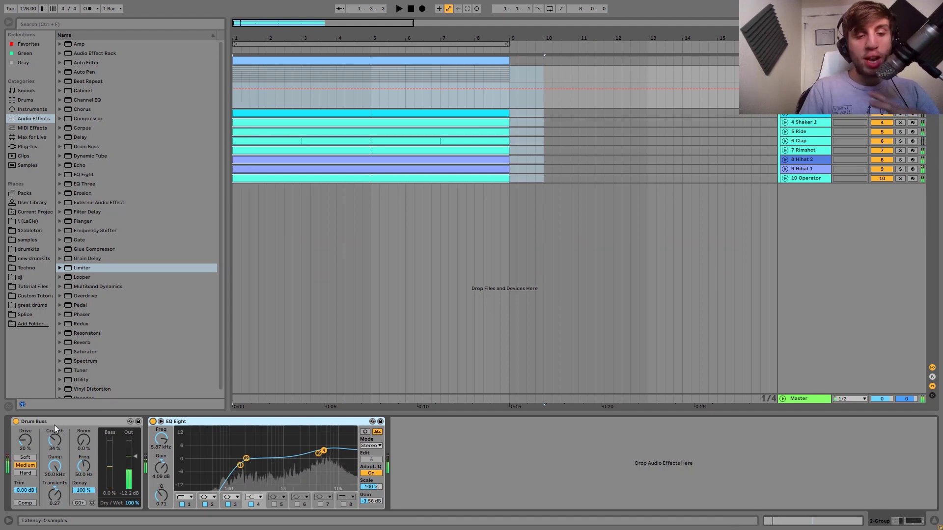
key(space)
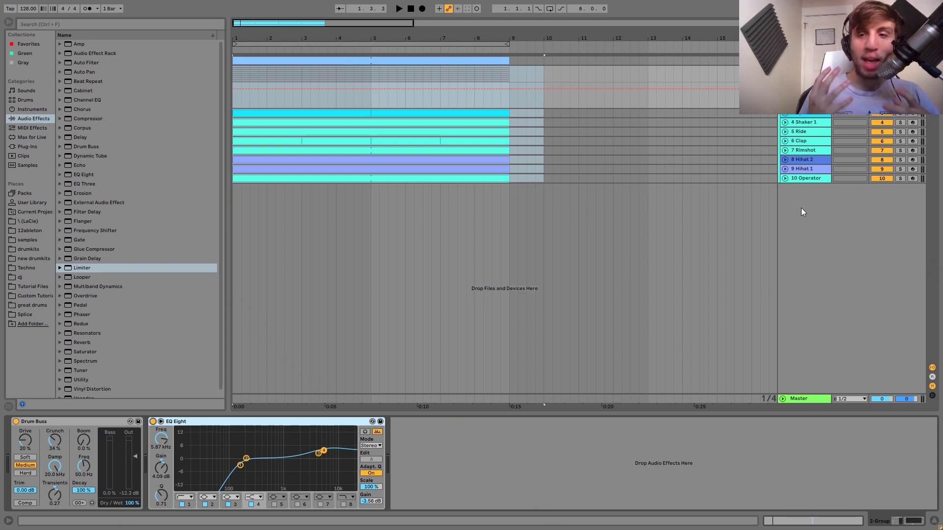
Step: Unfold the Hihat 2 and Hihat 1 tracks in the arrangement
click(815, 160)
key(Right)
key(Down)
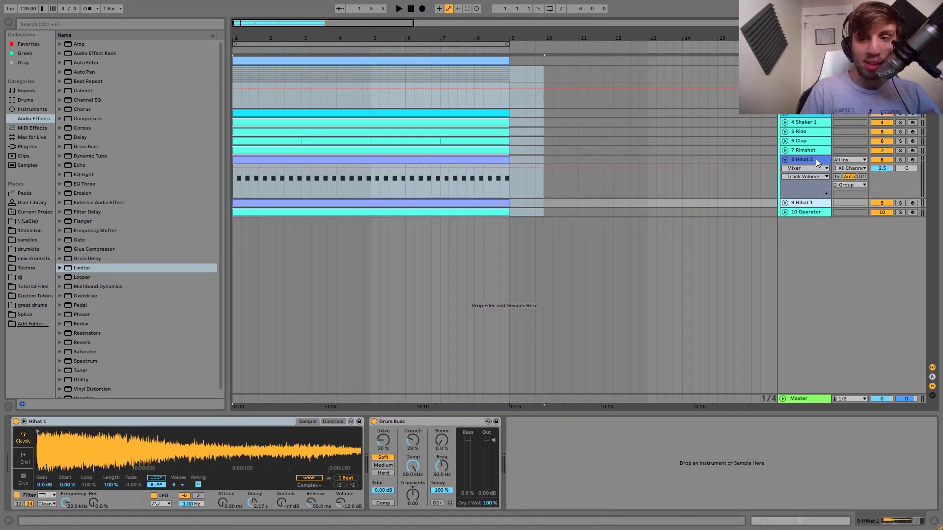
key(Right)
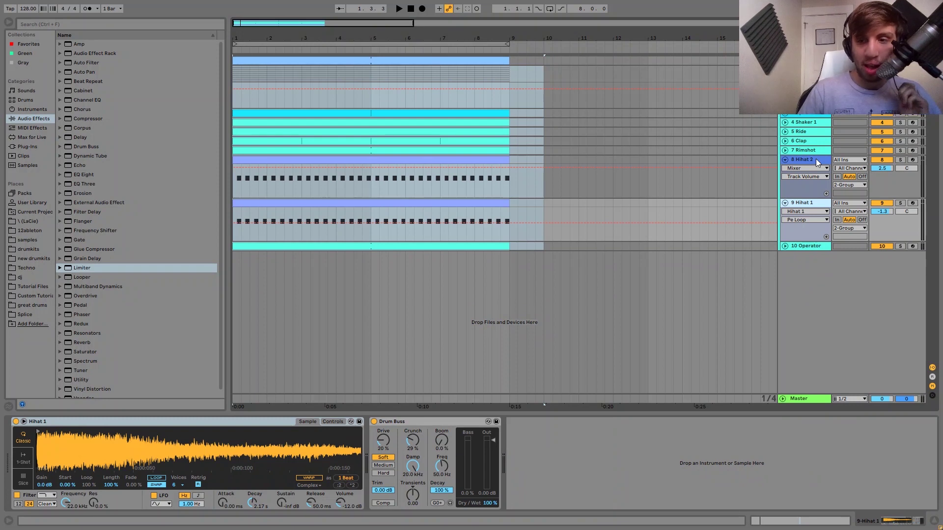
Step: Solo the Hihat 2 and Hihat 1 tracks together and play the loop
click(901, 160)
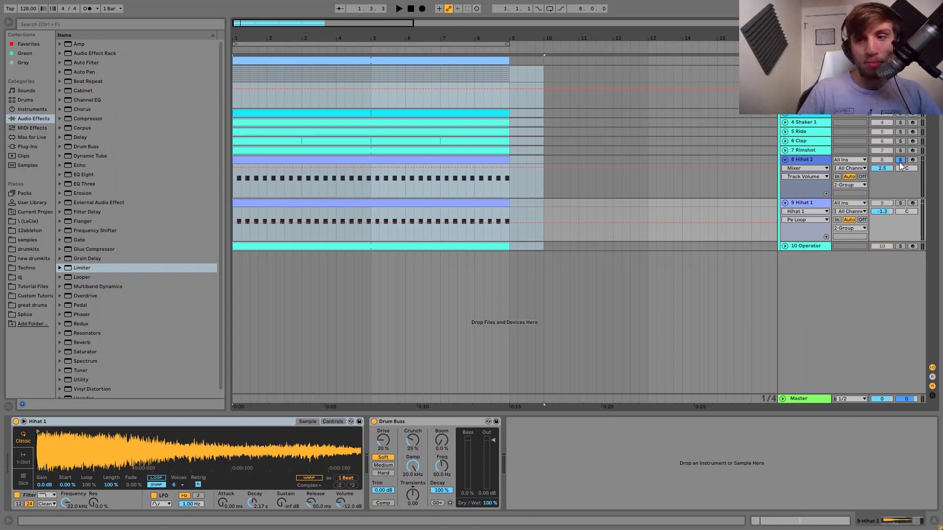
ctrl+click(900, 203)
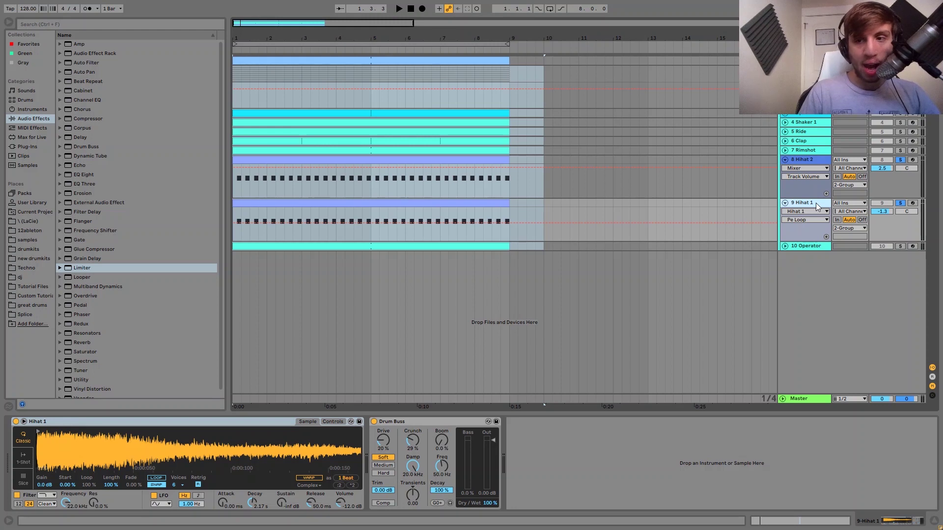
key(space)
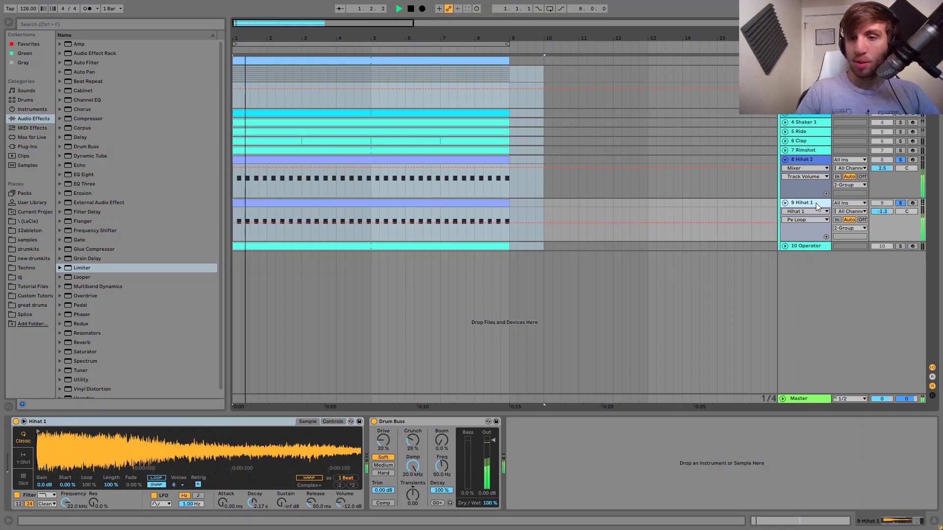
key(space)
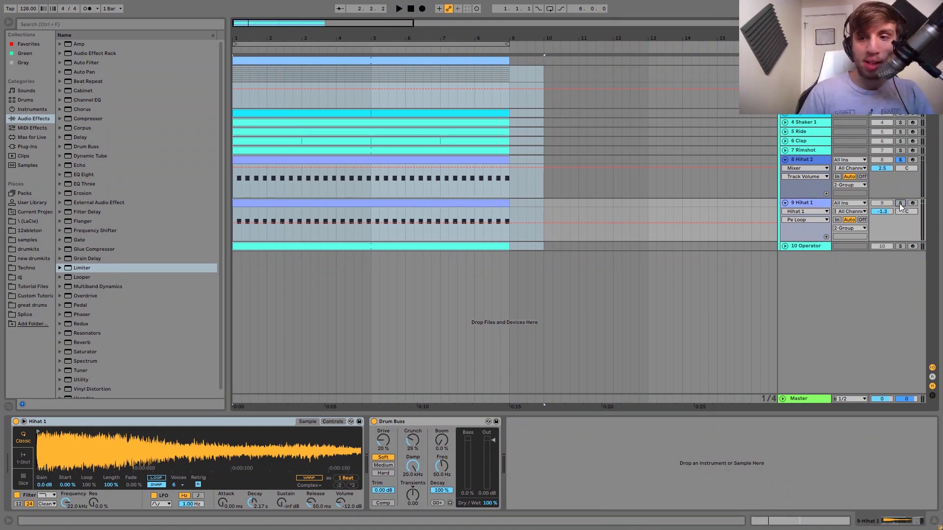
Step: Play the loop with only Hihat 2 soloed, and play it again with only Hihat 1 soloed
click(800, 158)
key(space)
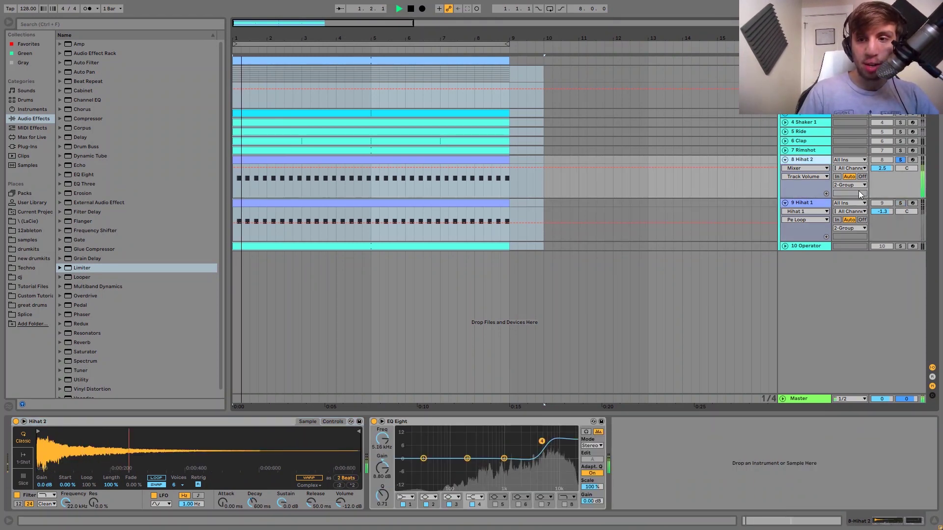
click(900, 203)
key(space)
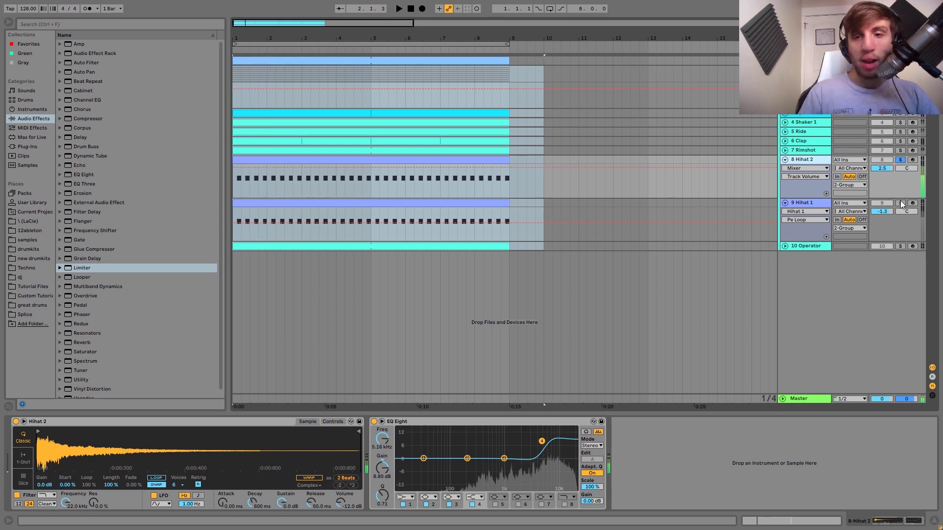
click(820, 201)
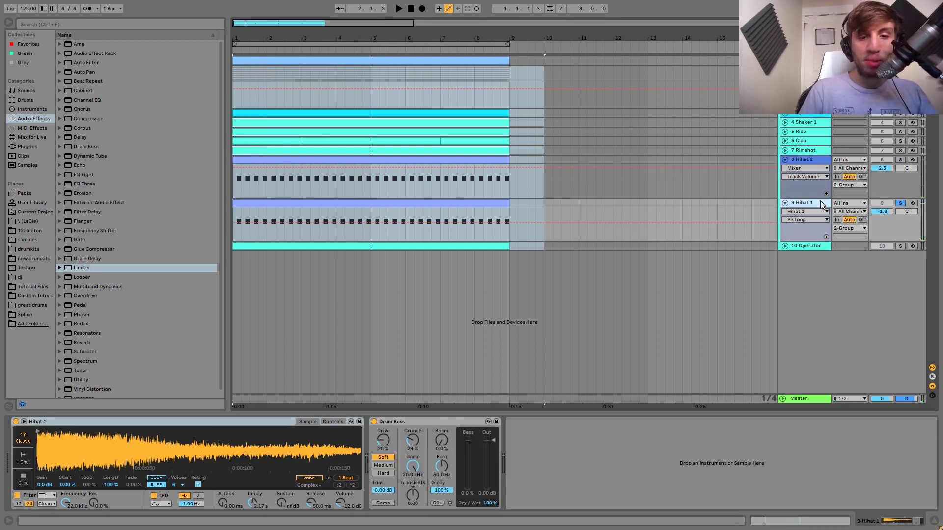
key(space)
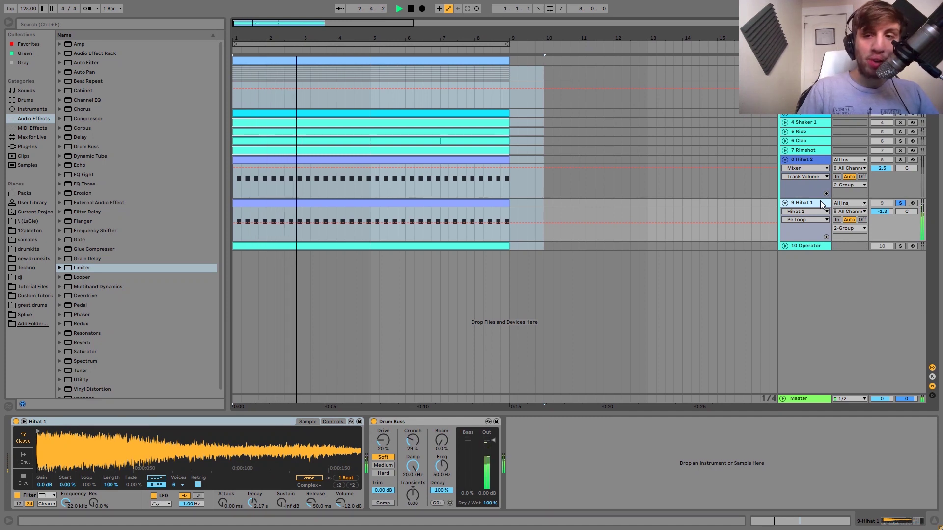
Step: Alternate the solo between Hihat 2 and Hihat 1 during playback, and clear the solo once playback is stopped
click(900, 159)
click(793, 162)
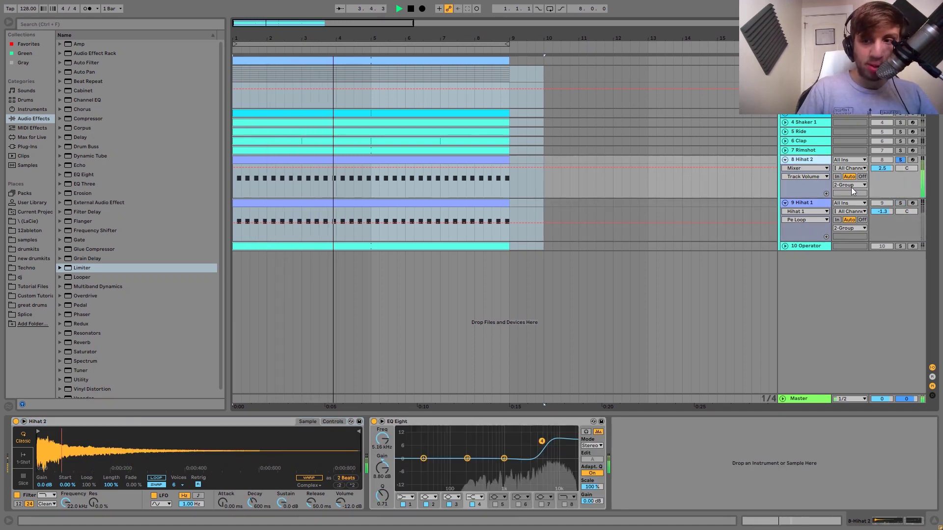
click(900, 203)
key(space)
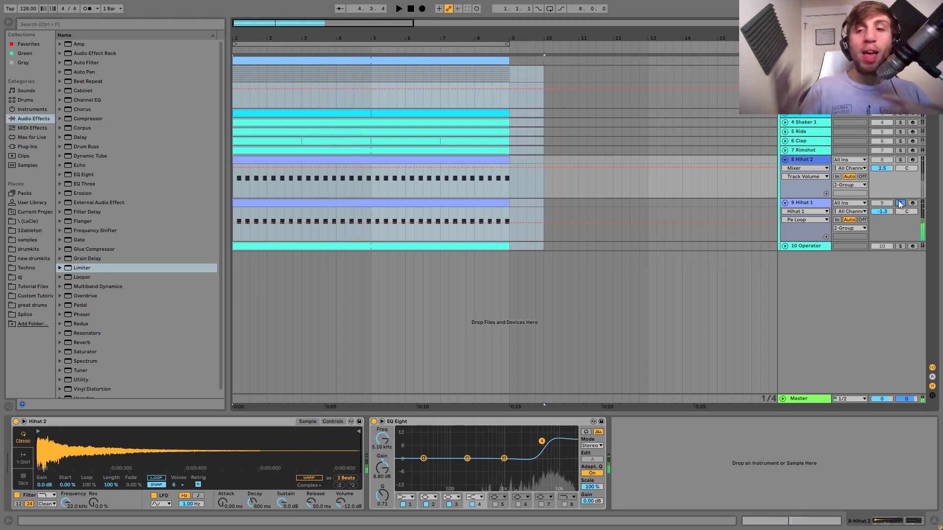
click(900, 204)
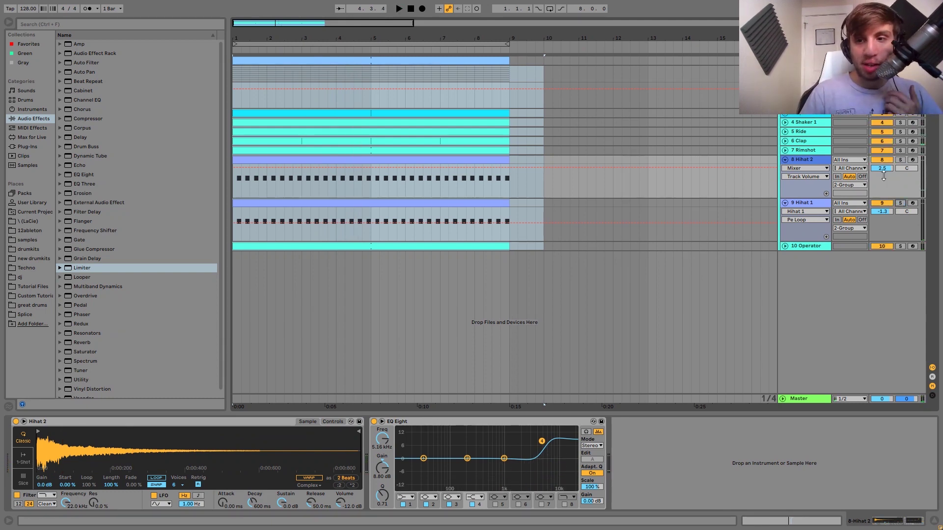
Step: Play the full loop with Hihat 2 muted, and replay it with Hihat 1 muted instead
click(882, 160)
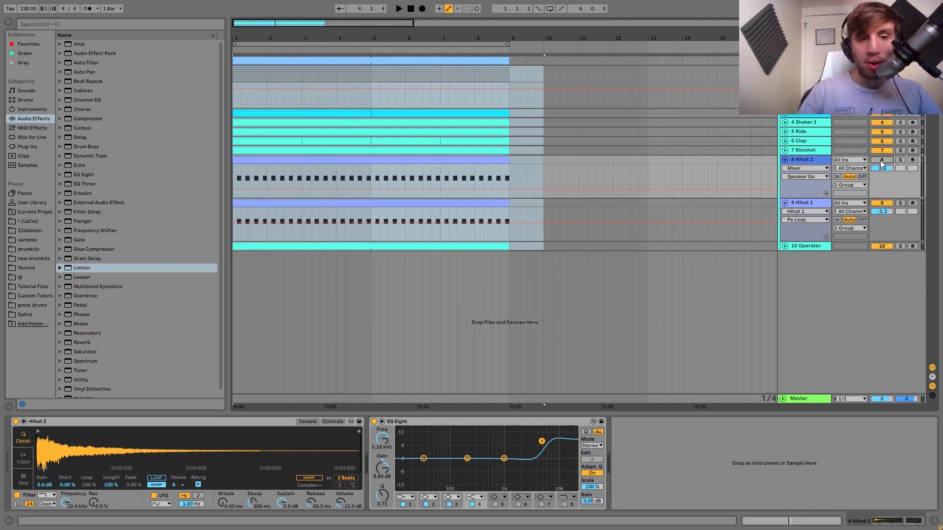
key(space)
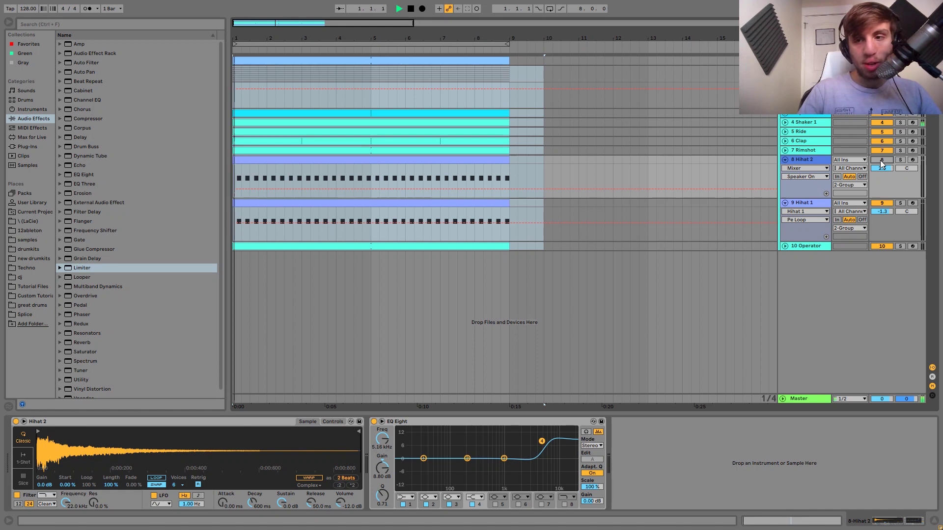
click(882, 205)
click(882, 160)
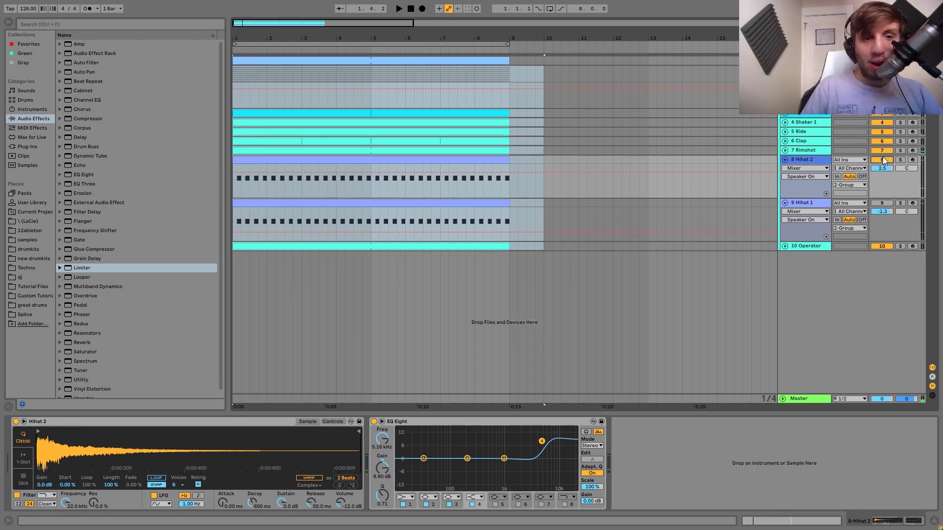
key(space)
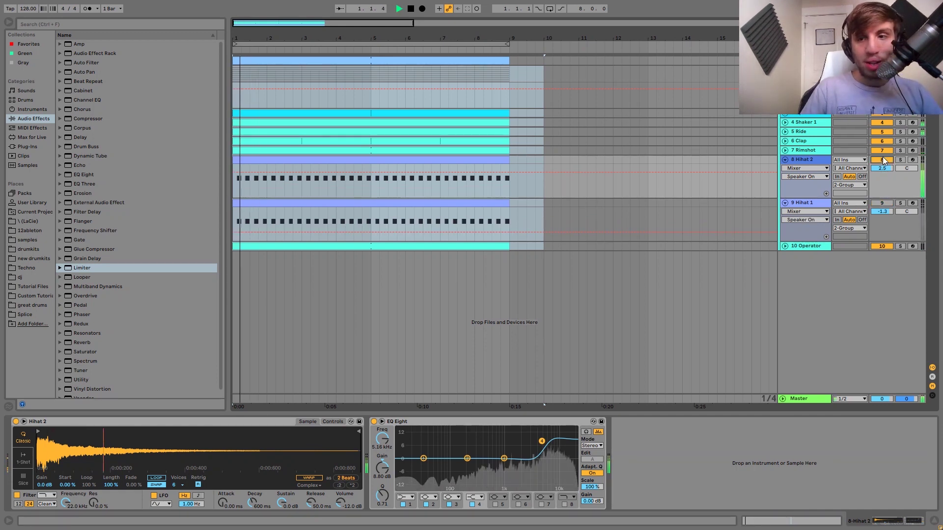
Step: Unmute Hihat 1 during playback to hear both hi-hats in the full loop, and stop playback
click(814, 160)
click(883, 203)
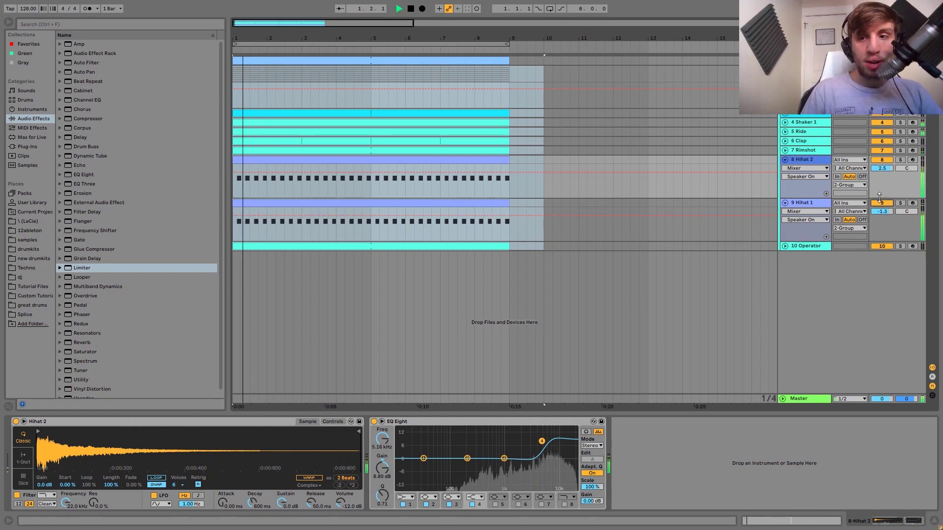
click(802, 202)
key(space)
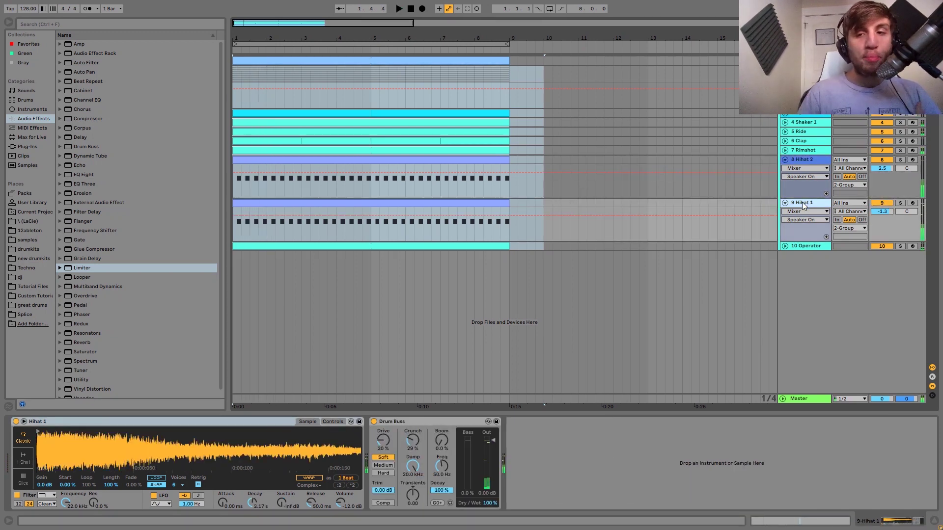
Step: Fold the Hihat 2 and Hihat 1 tracks and unfold both again
click(798, 158)
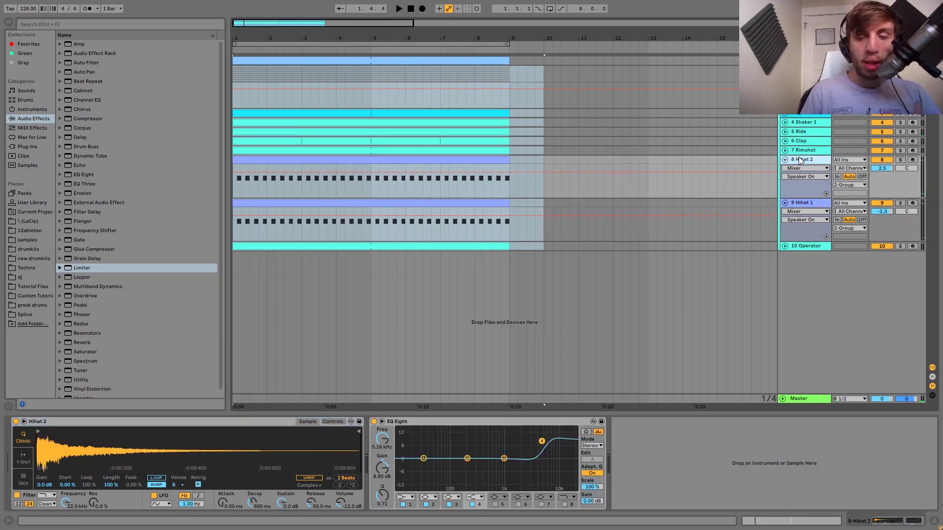
key(Left)
key(Down)
key(Left)
key(Up)
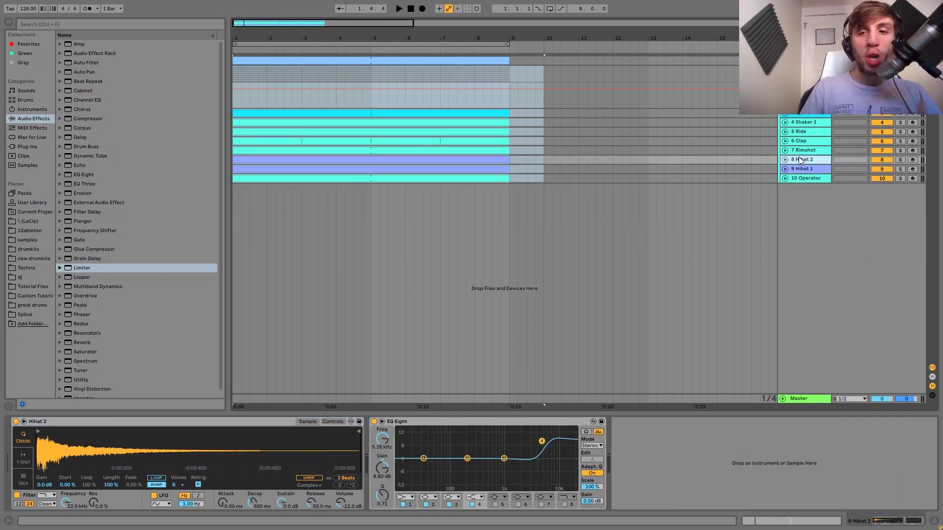
key(Right)
key(Down)
key(Right)
key(Up)
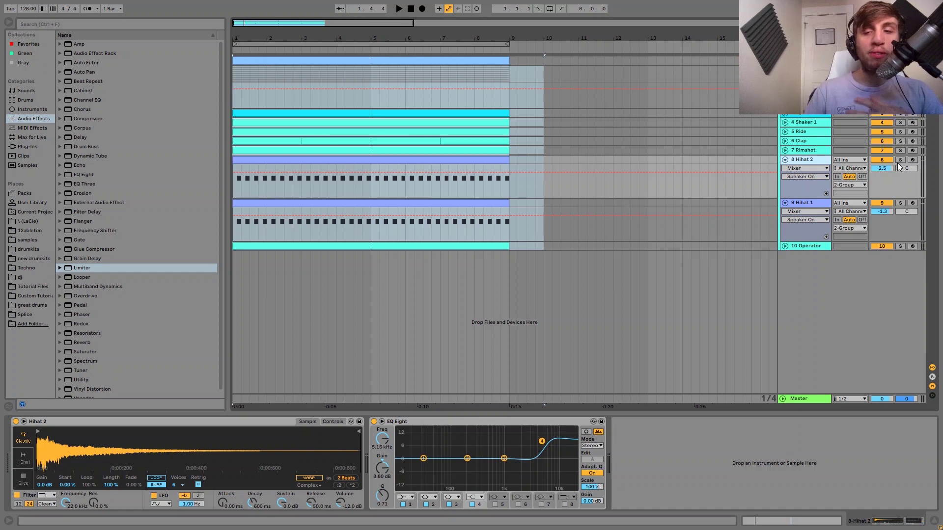
Step: Solo the Hihat 1 track and play it briefly on its own
click(900, 203)
click(814, 201)
key(space)
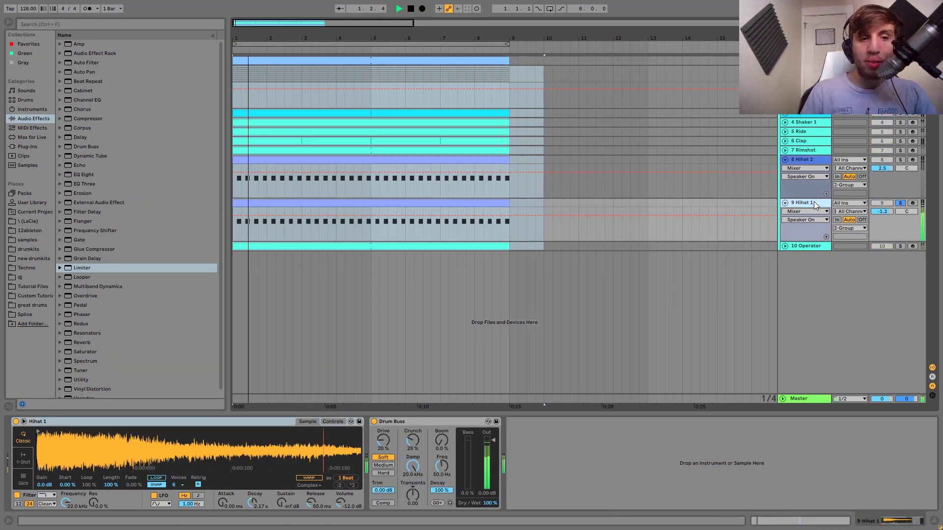
key(space)
Step: Add Hihat 2 to the solo and play both hi-hat tracks together several times
click(901, 159)
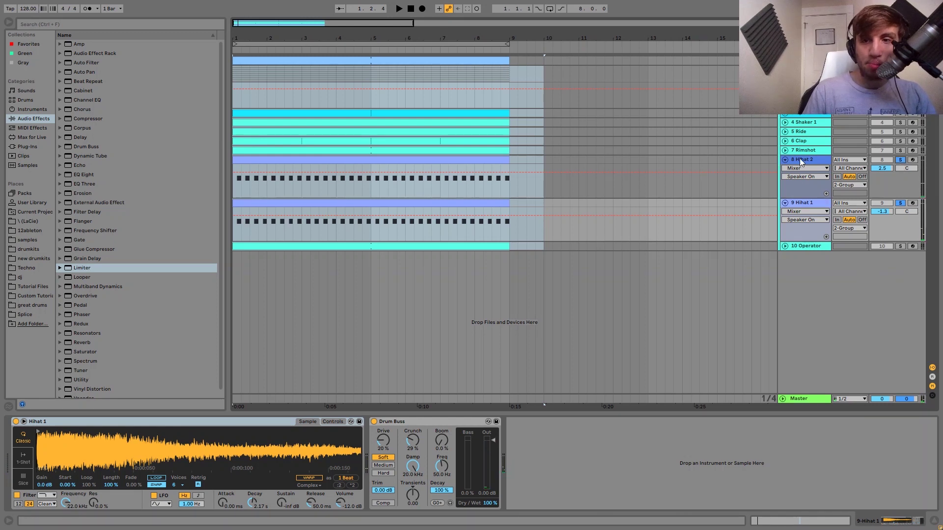
click(800, 158)
key(space)
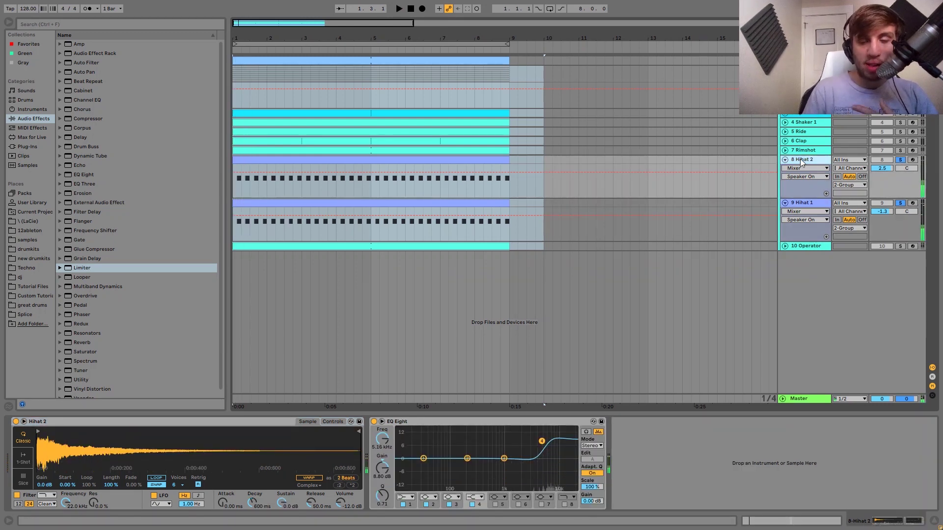
key(space)
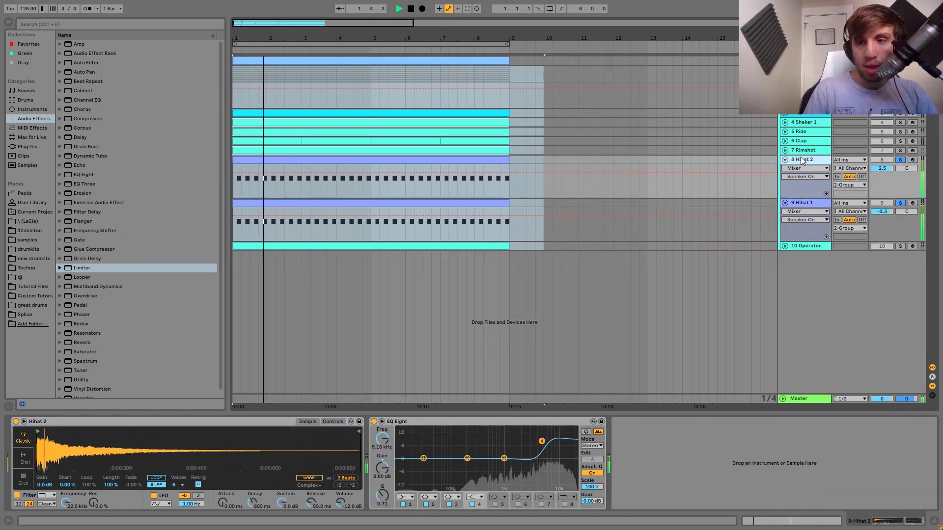
key(space)
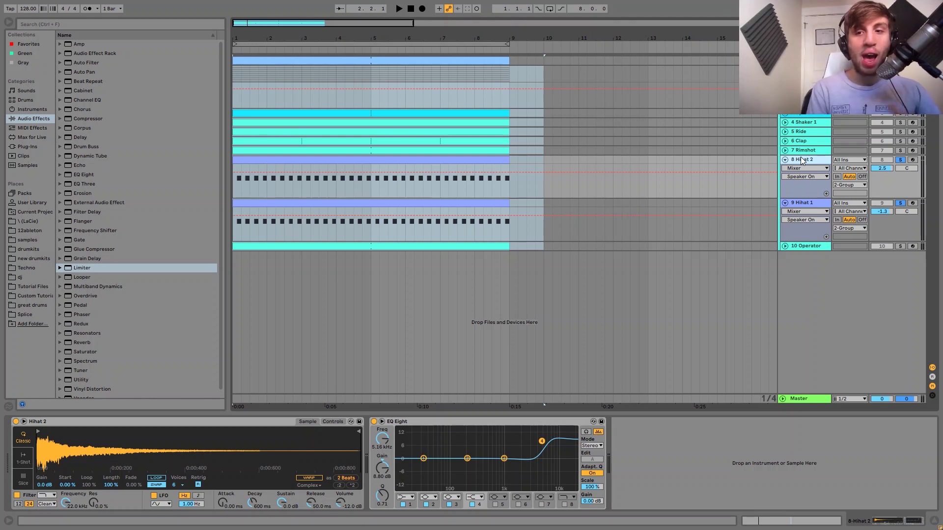
key(space)
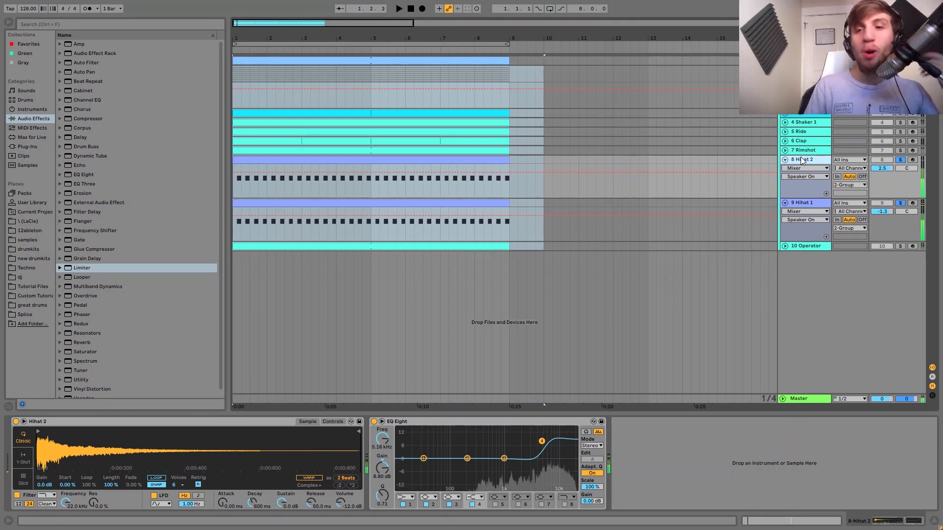
key(space)
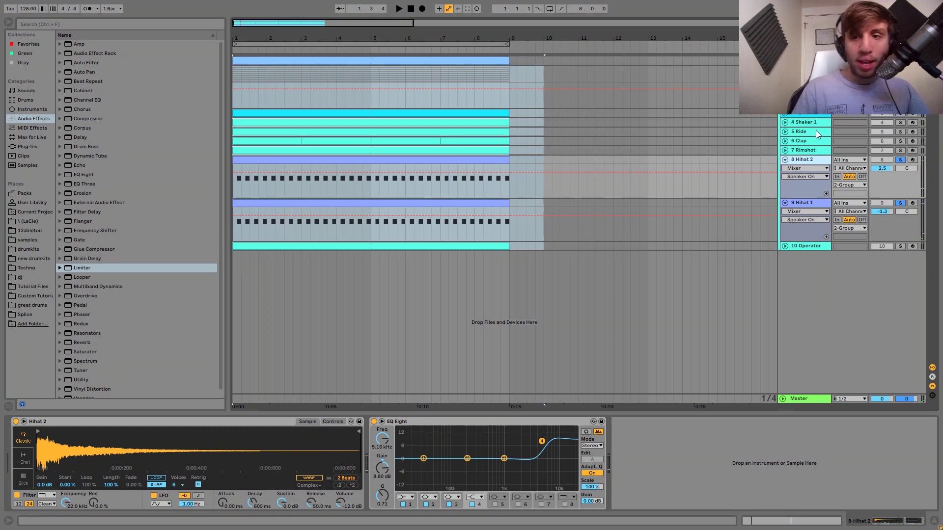
Step: Unfold the track just above Shaker 1, and fold the Hihat 2 and Hihat 1 tracks
click(806, 114)
click(805, 114)
key(Down)
key(Down)
key(Down)
key(Down)
key(Down)
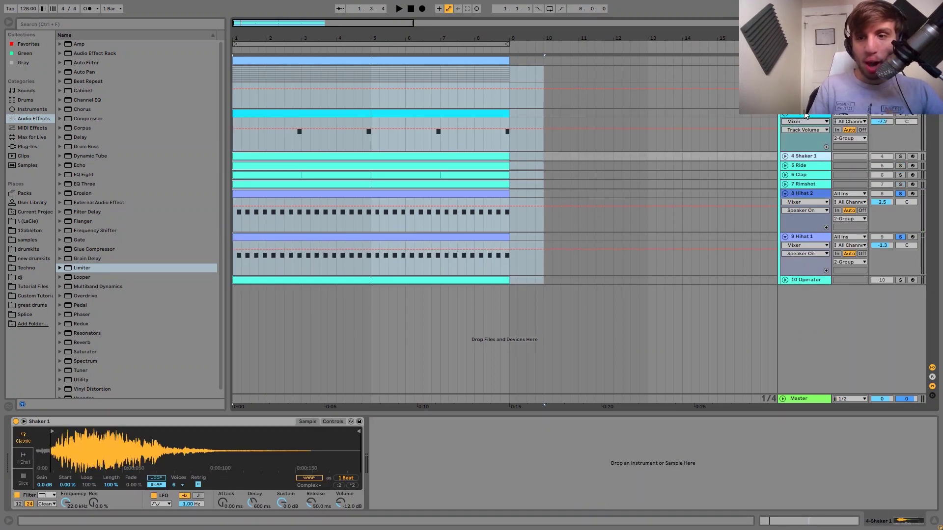
key(u)
key(Down)
key(u)
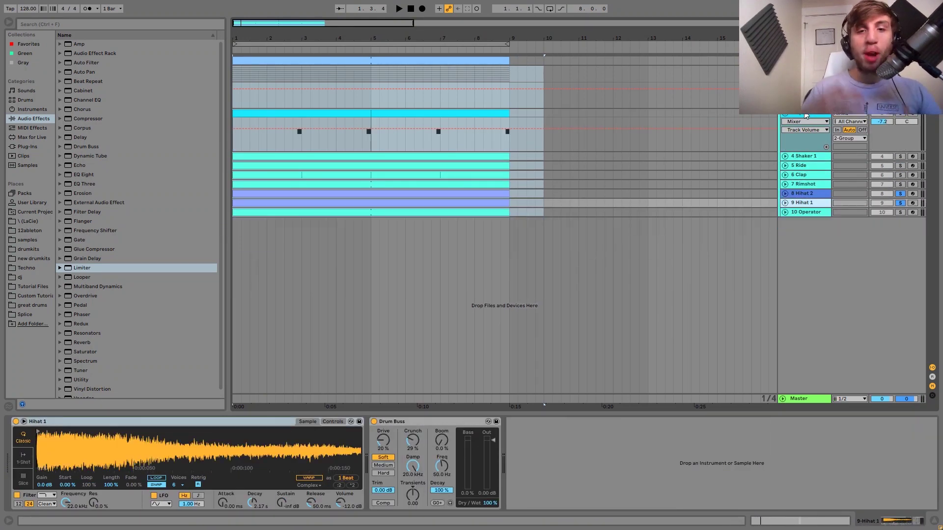
Step: Move the Operator track directly above Shaker 1 and unfold it
drag(806, 215, 798, 152)
click(785, 156)
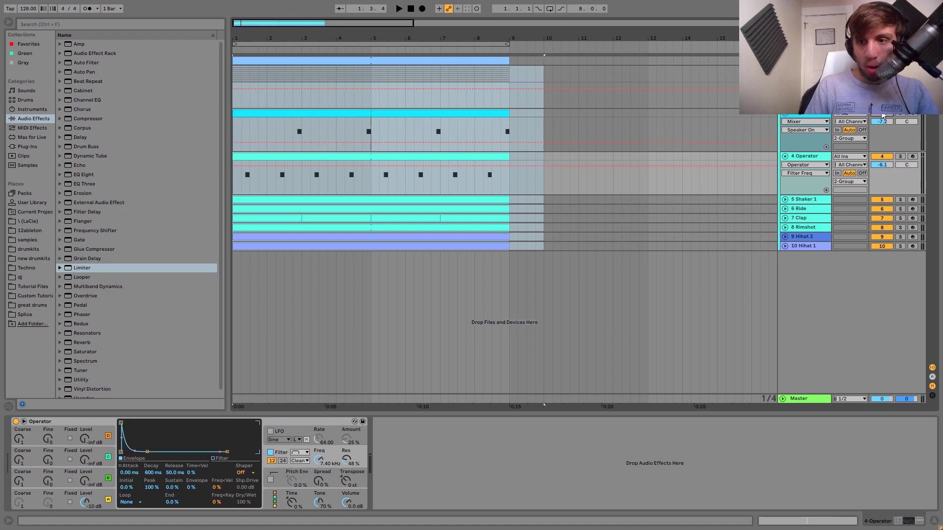
Step: Mute the Operator track along with the track above it, and play the loop without them
click(882, 157)
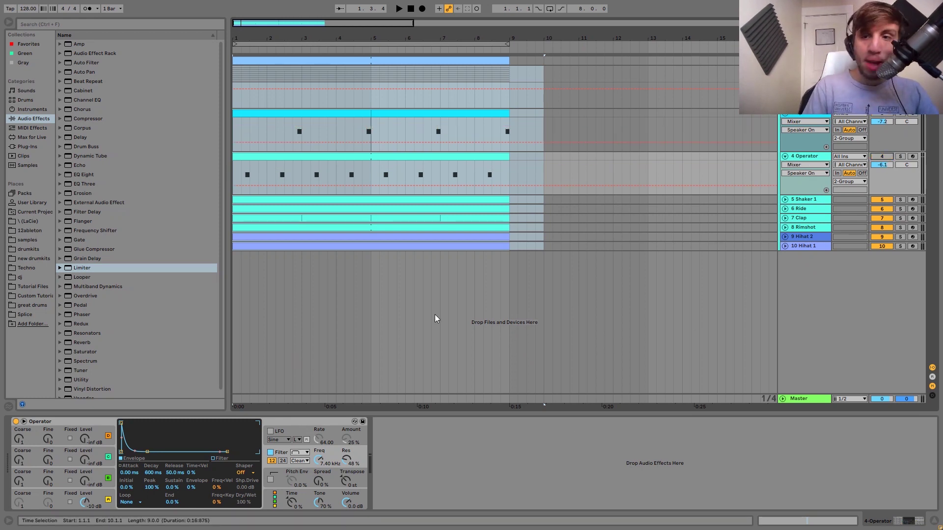
key(space)
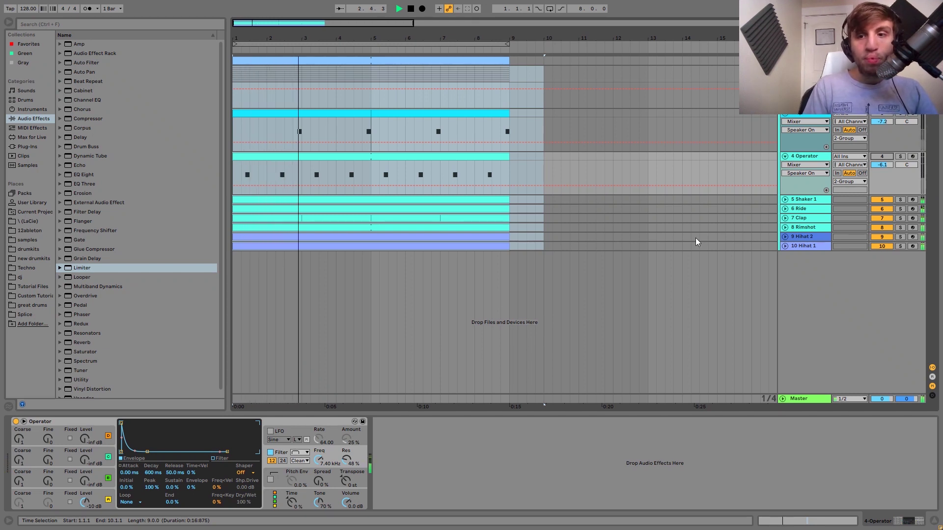
key(space)
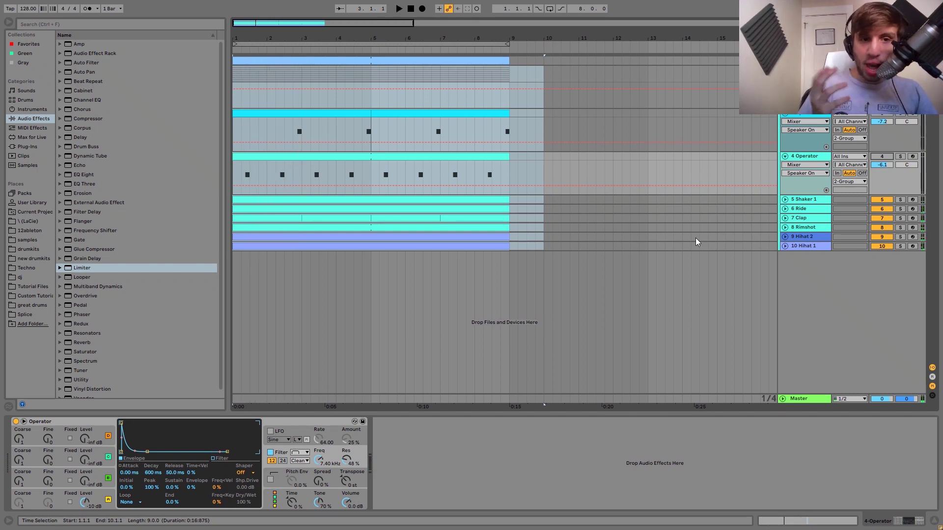
Step: Unmute the Operator track and the track above it, and replay the full loop to compare
key(space)
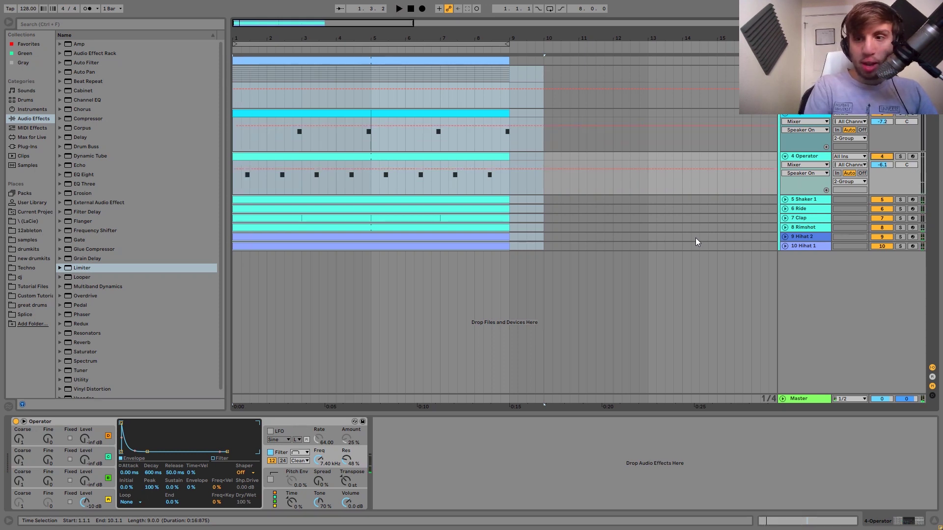
key(space)
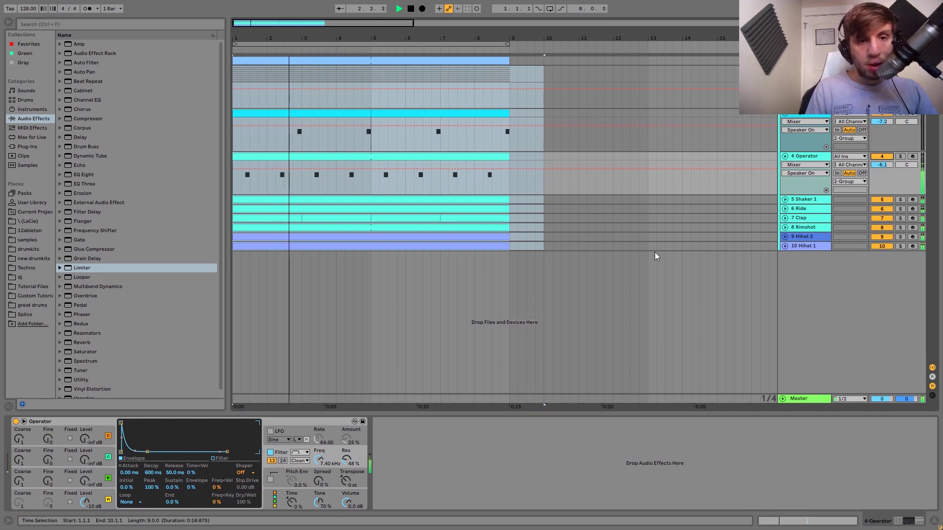
key(space)
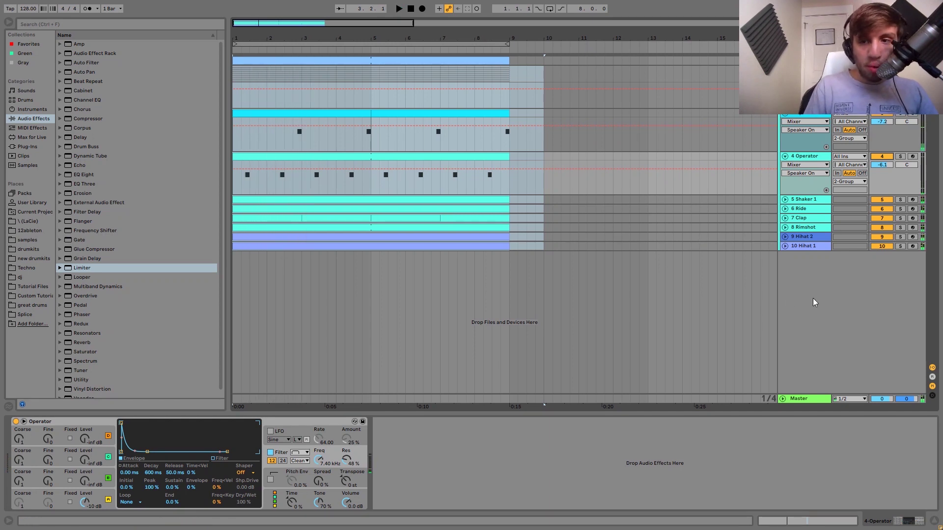
Step: Solo the Operator track together with the track above it, and play just those two parts
click(901, 157)
key(space)
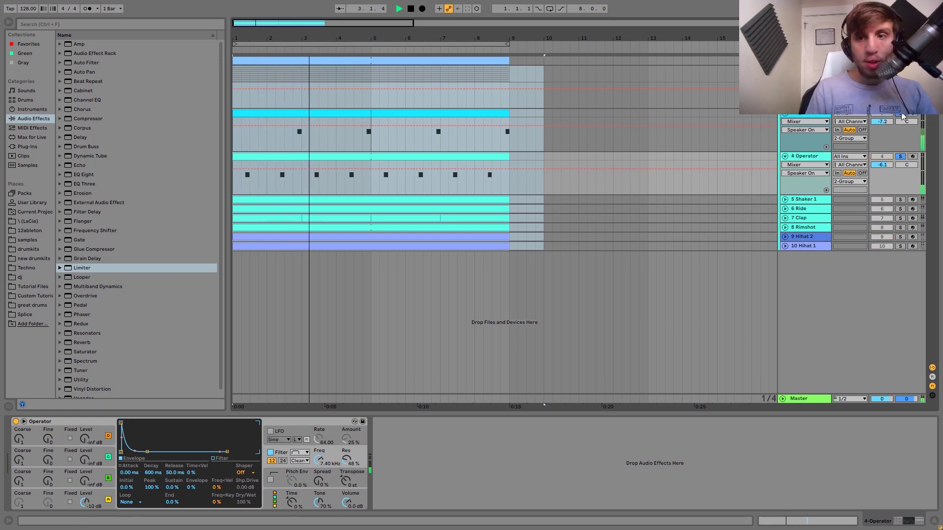
key(space)
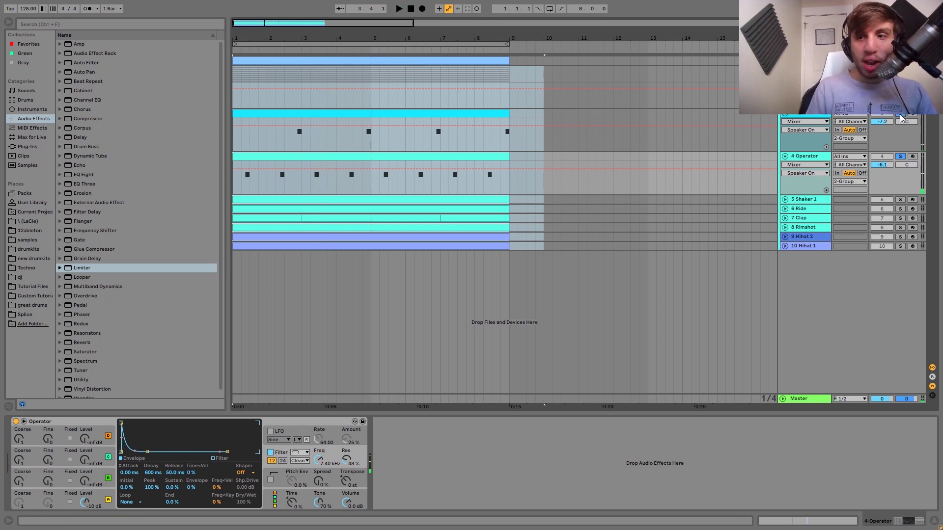
key(space)
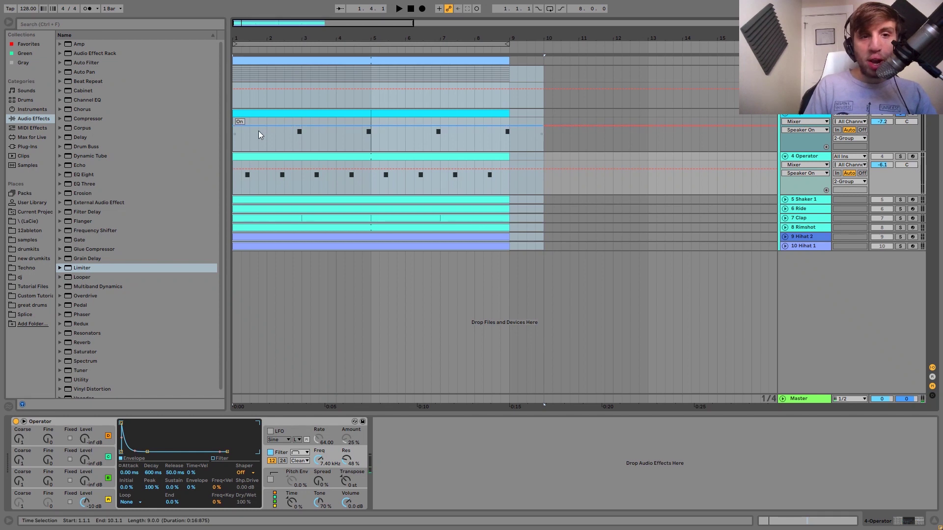
Step: Play just the two soloed Operator tracks from position 2.4.1
key(ctrl+a)
click(293, 146)
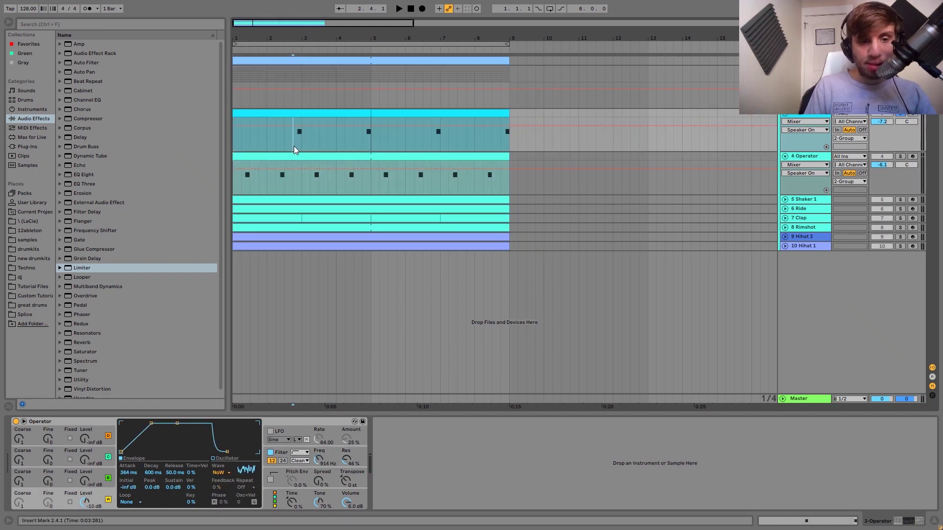
key(space)
key(space)
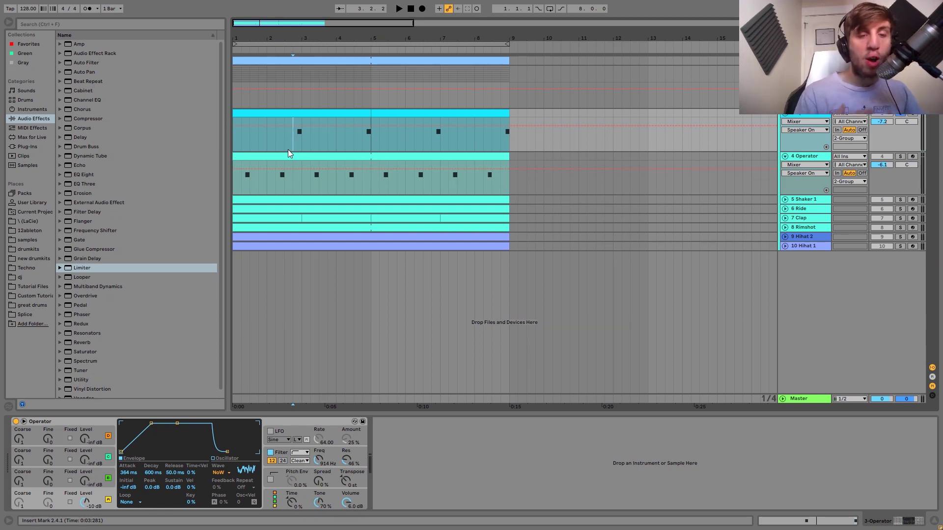
Step: Turn off the solos on both Operator tracks and replay the full loop to hear them in context
click(899, 115)
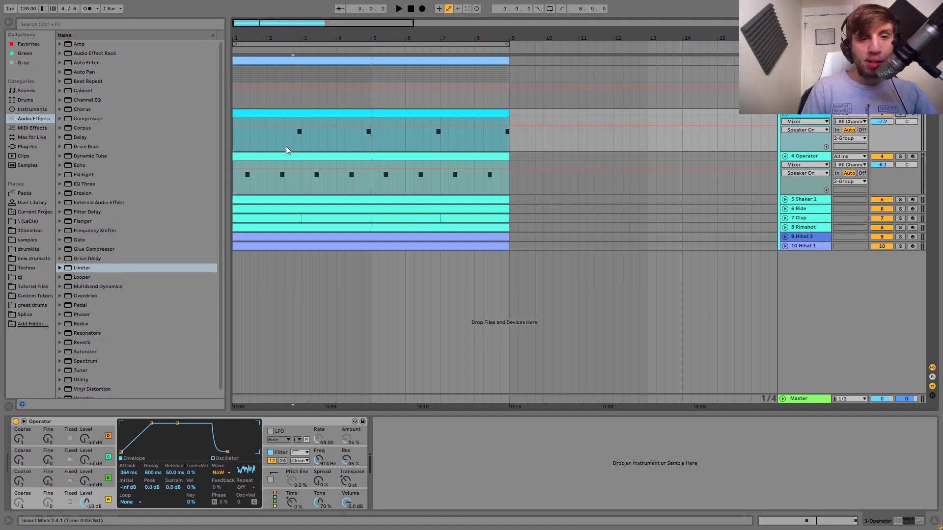
key(space)
key(space)
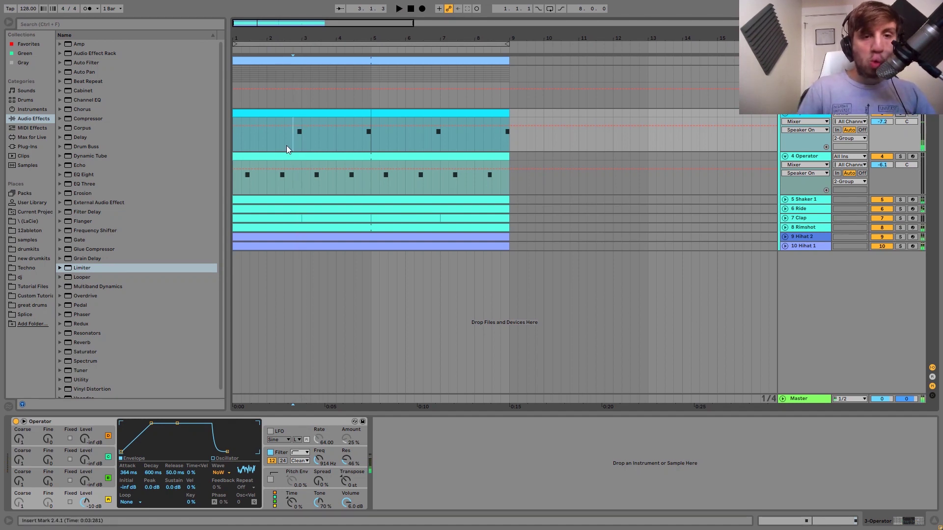
key(space)
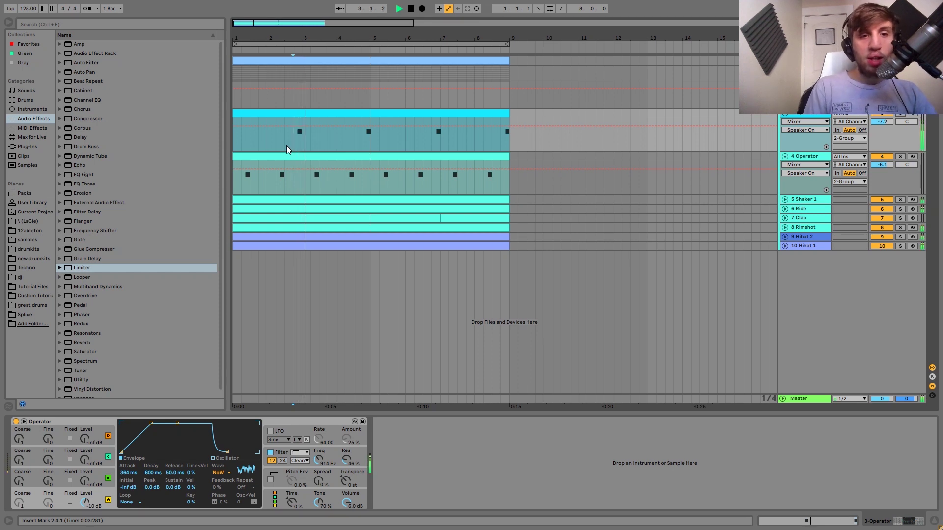
key(space)
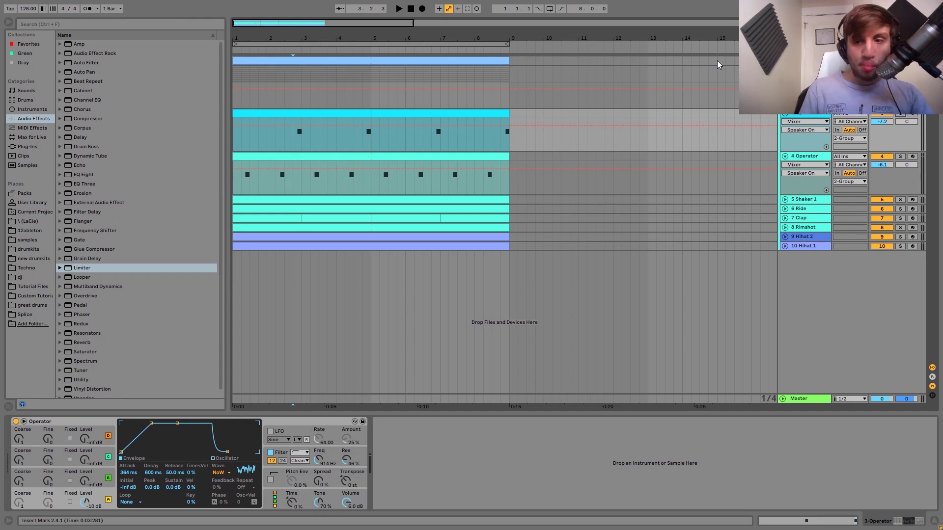
Step: Solo the track 3 Operator and show its oscillator A settings and filter envelope
click(801, 158)
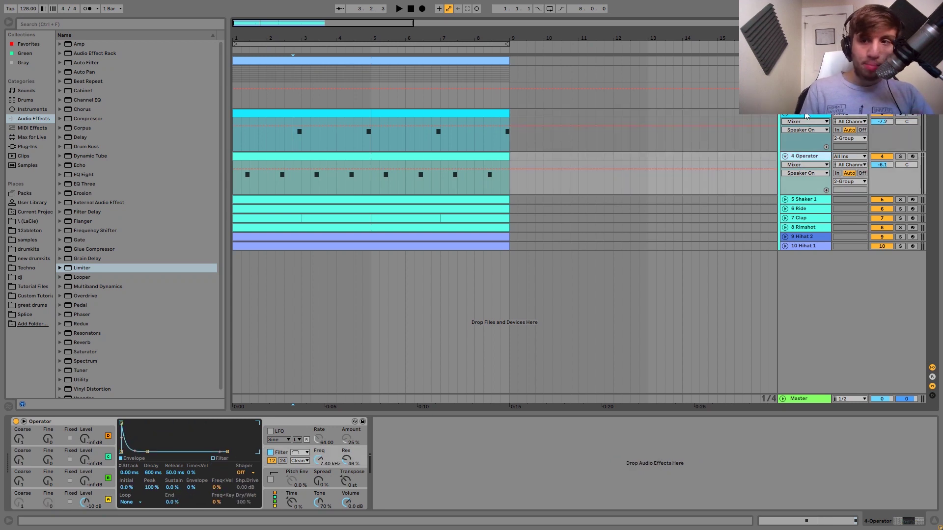
click(806, 116)
click(85, 502)
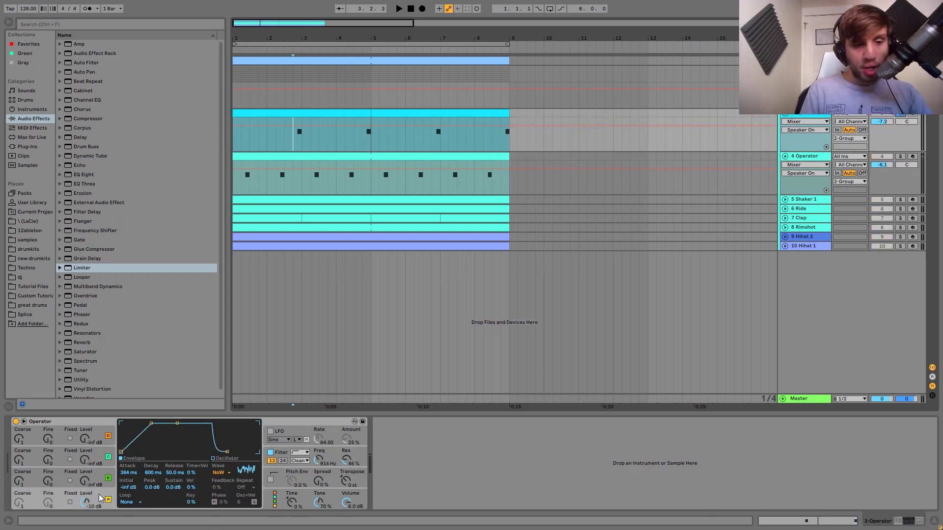
click(280, 452)
Step: Solo the track 4 Operator, play it alone, and inspect its oscillator A settings and filter envelope
click(901, 156)
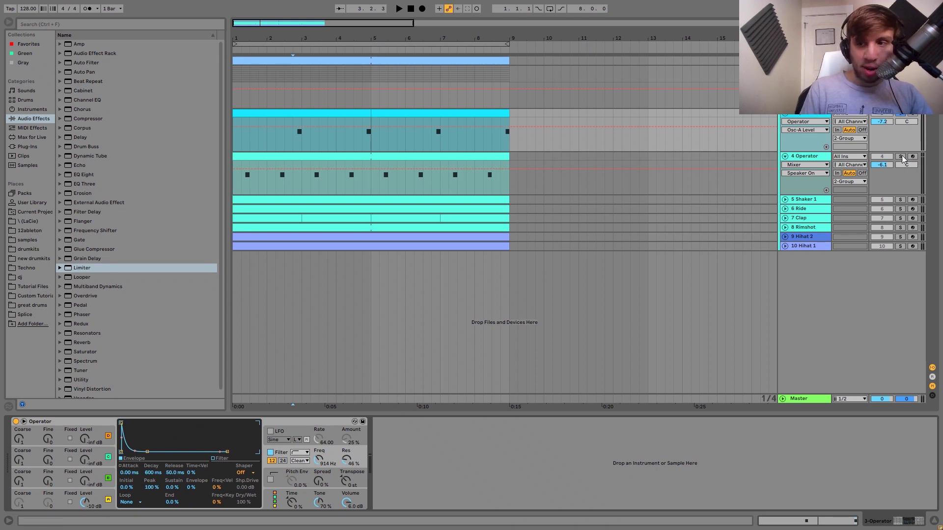
click(812, 158)
click(281, 181)
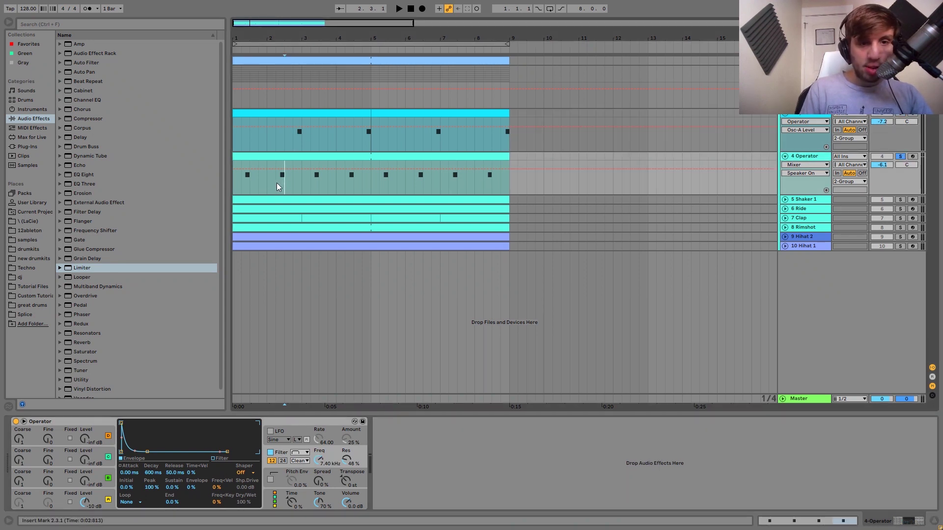
key(space)
key(space)
click(98, 500)
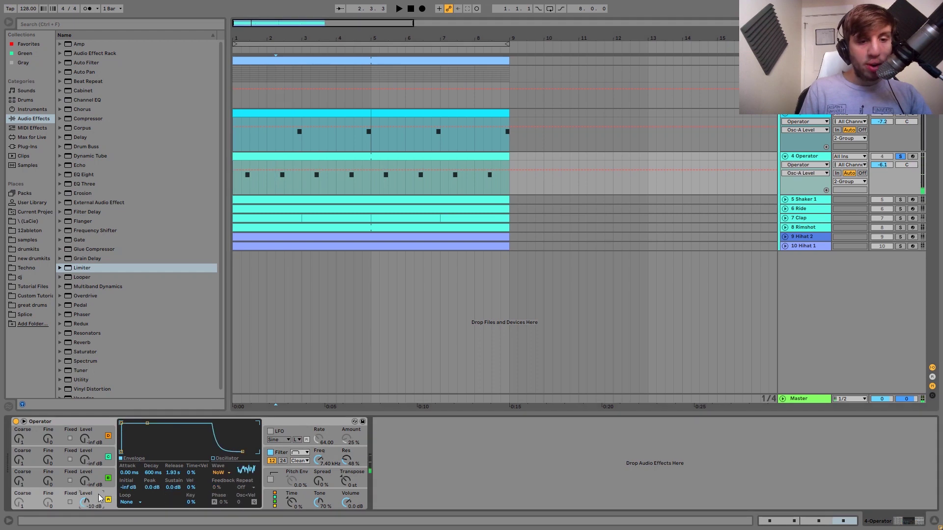
click(281, 453)
key(space)
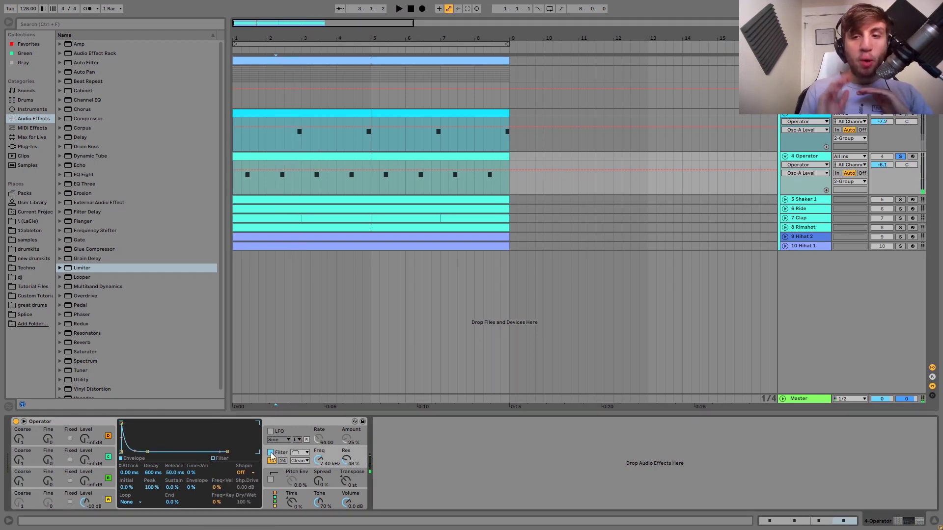
Step: Clear the solo on the track 4 Operator and play the full loop again
key(space)
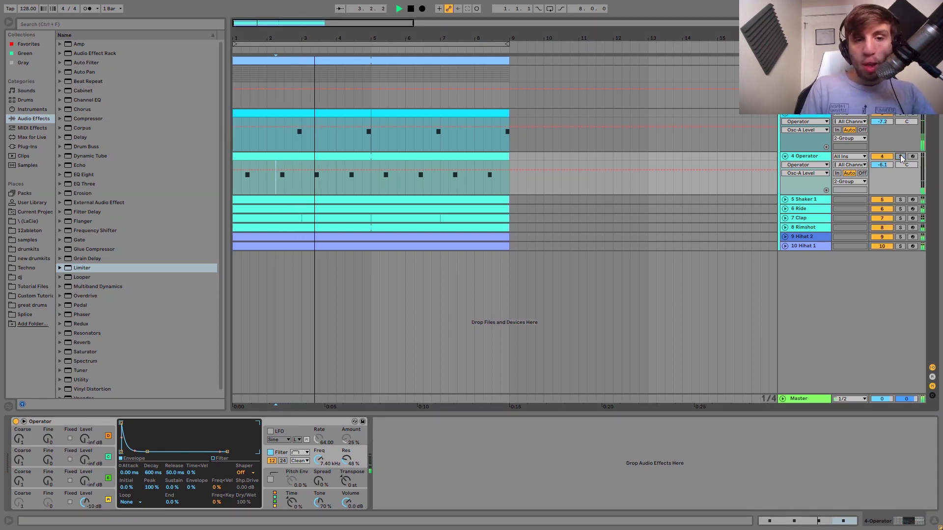
key(space)
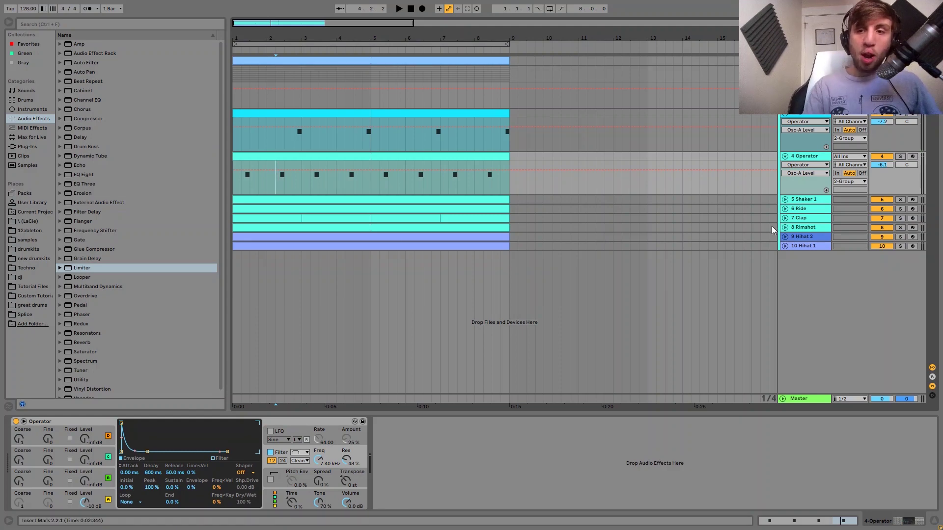
Step: Unfold the Ride track and shorten all the C3 notes in its MIDI clip to half their length
click(785, 208)
click(818, 210)
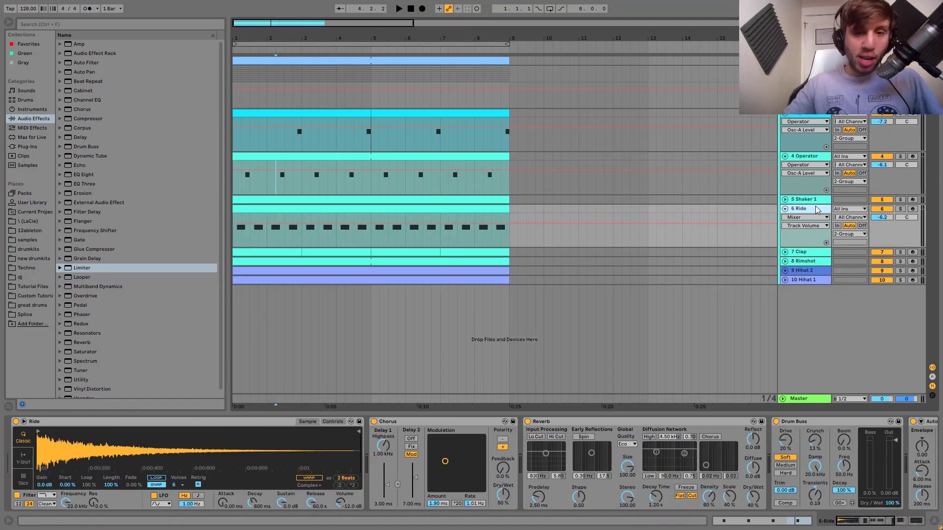
double_click(406, 216)
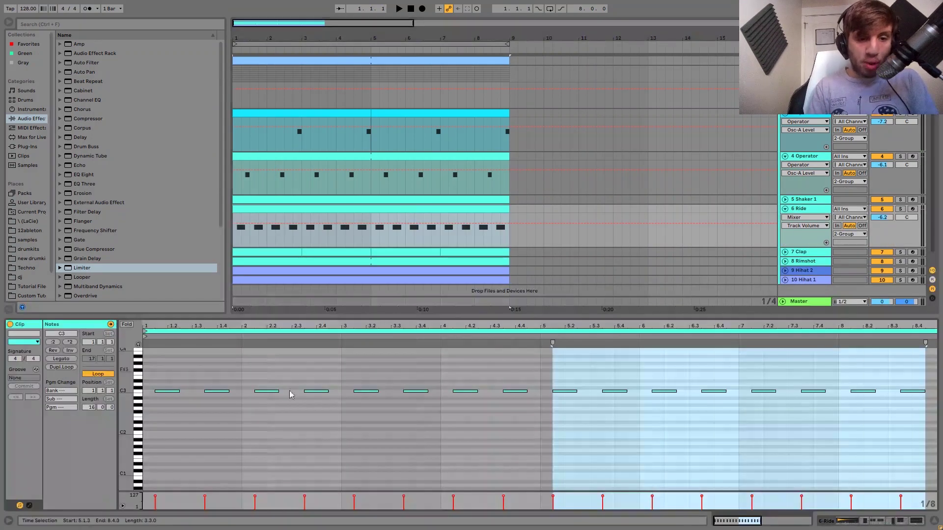
click(284, 408)
key(ctrl+a)
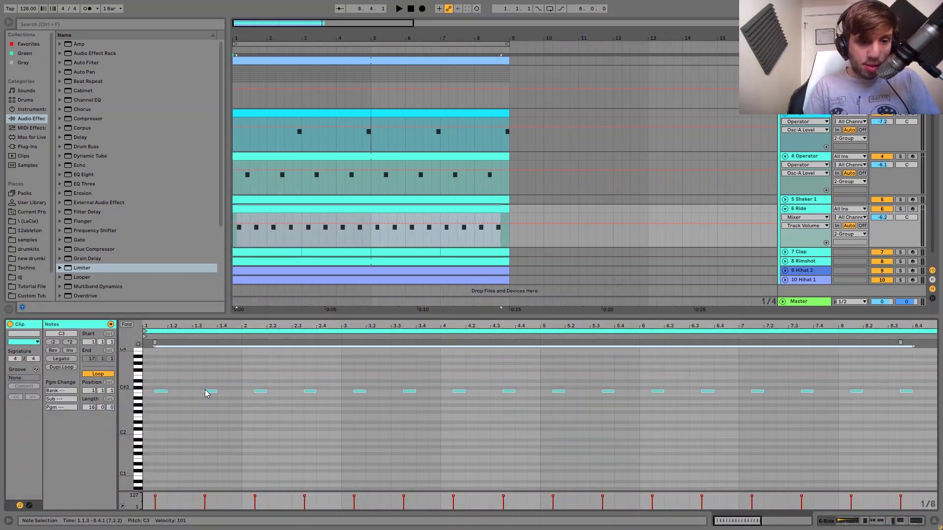
Step: Copy all the Ride notes one beat later to fill the gaps between them, and play the denser pattern
drag(210, 394, 236, 396)
key(space)
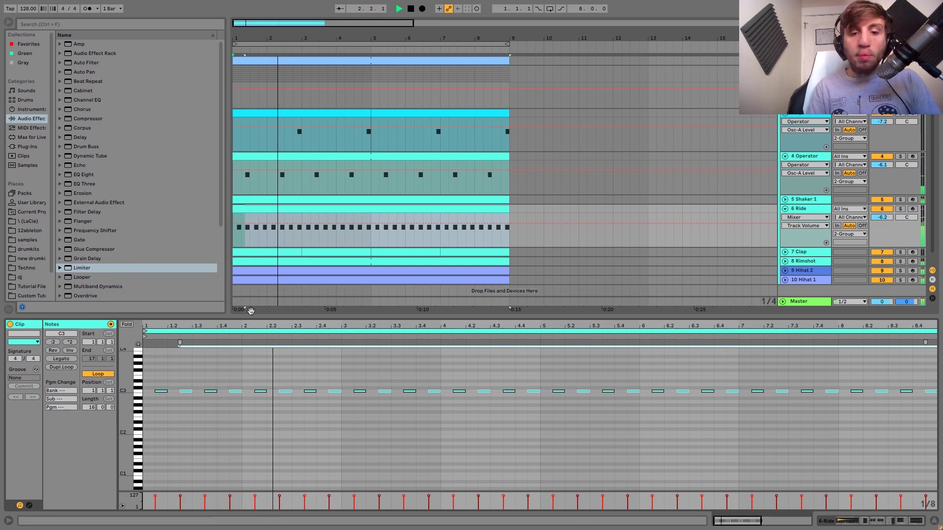
key(space)
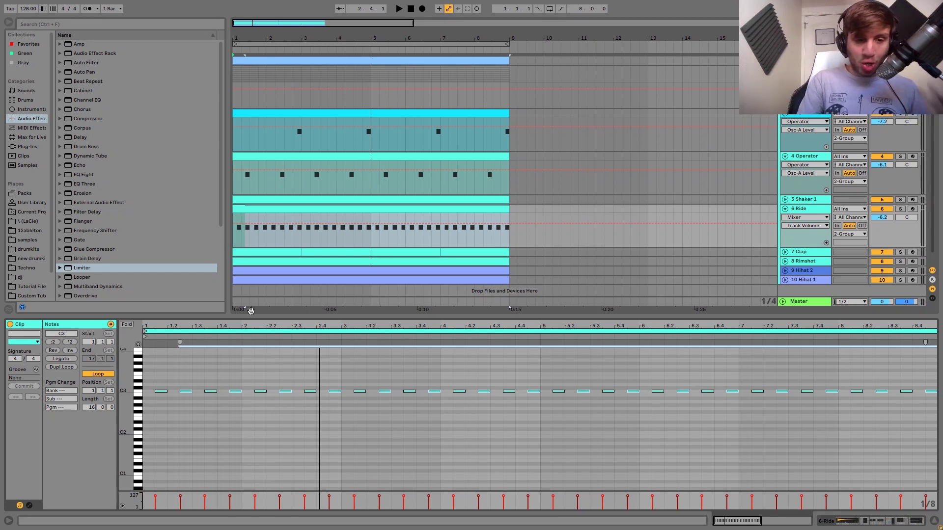
Step: Undo the copied Ride notes and replay the loop with the sparser pattern
key(ctrl+z)
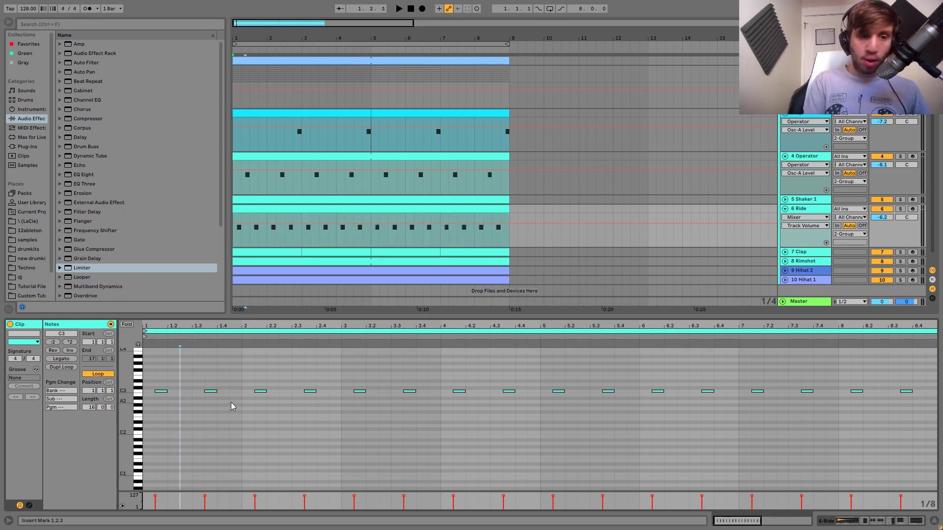
key(space)
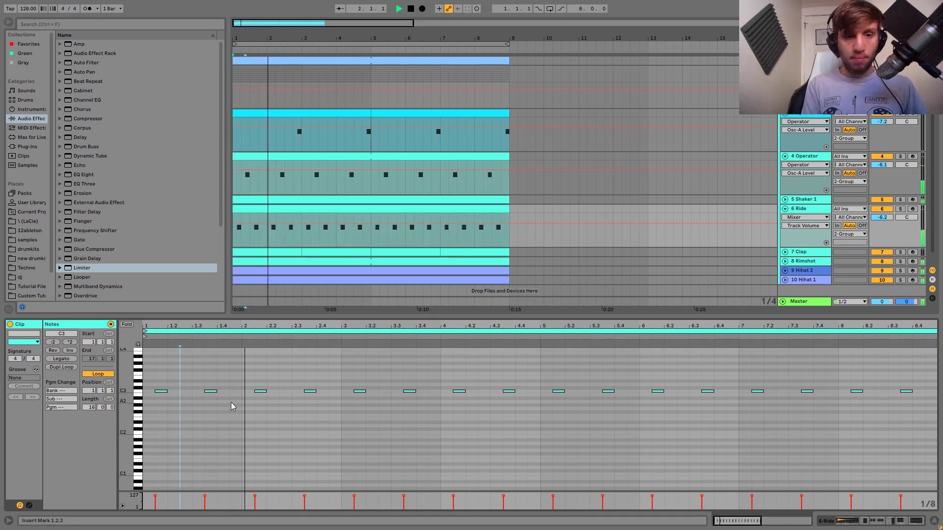
key(space)
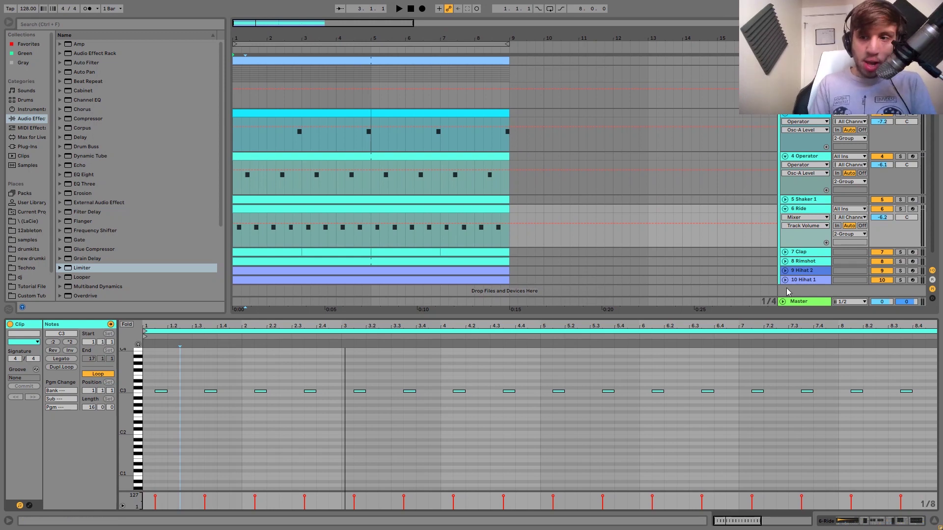
Step: Solo the Ride and track 4 Operator together to hear how they interact, and turn both solos off
click(901, 209)
click(900, 157)
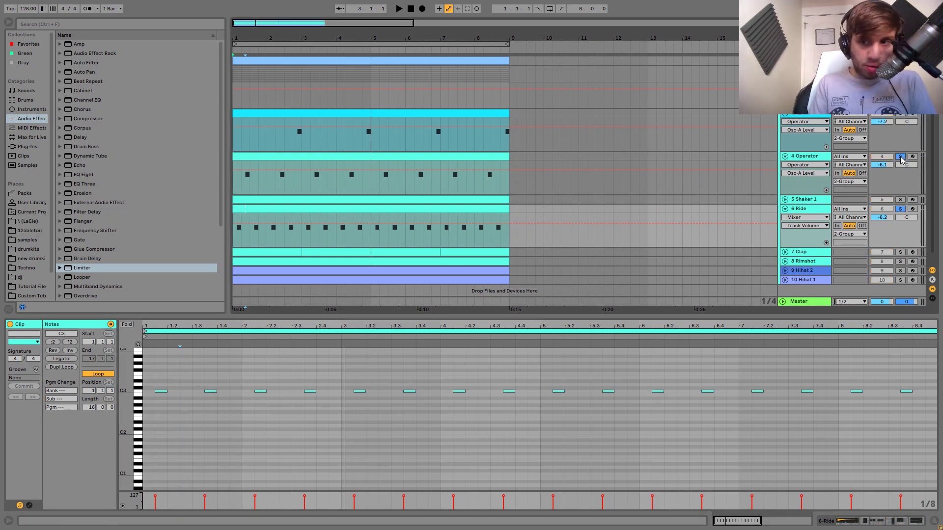
key(space)
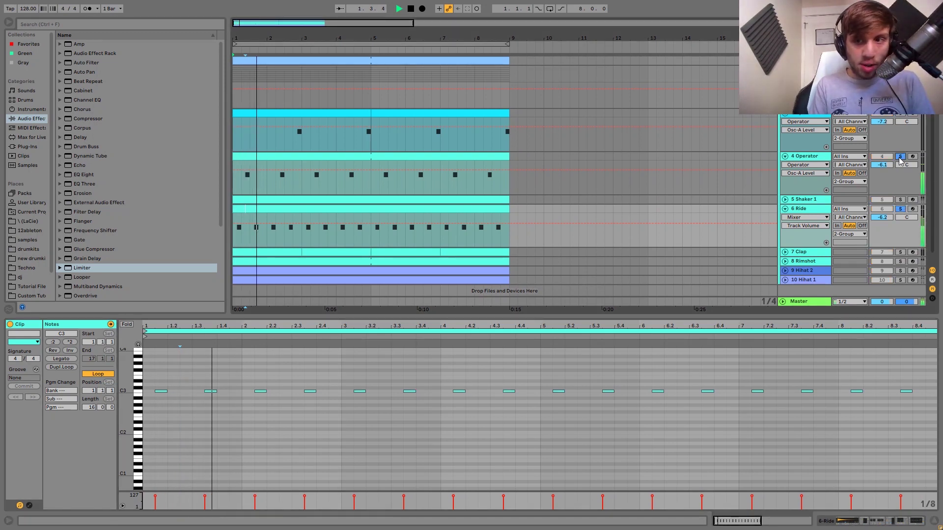
key(space)
click(900, 158)
click(804, 210)
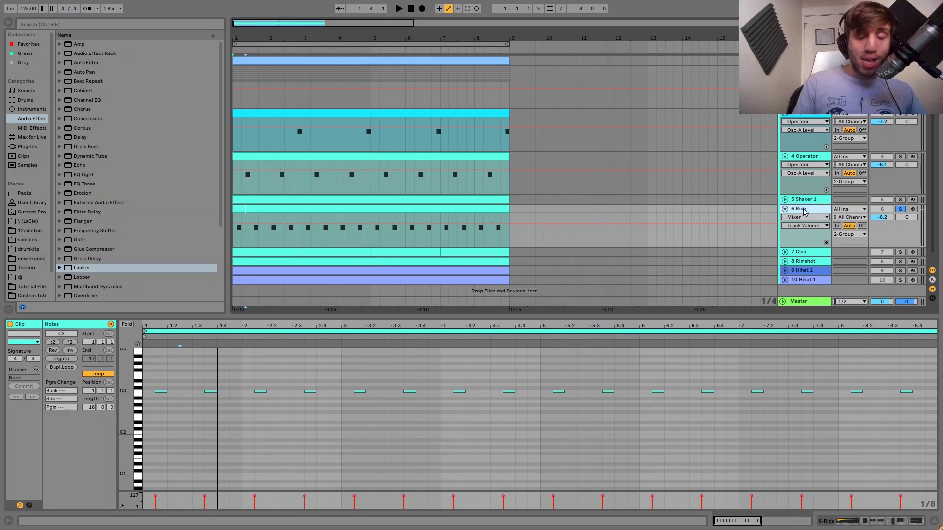
click(900, 209)
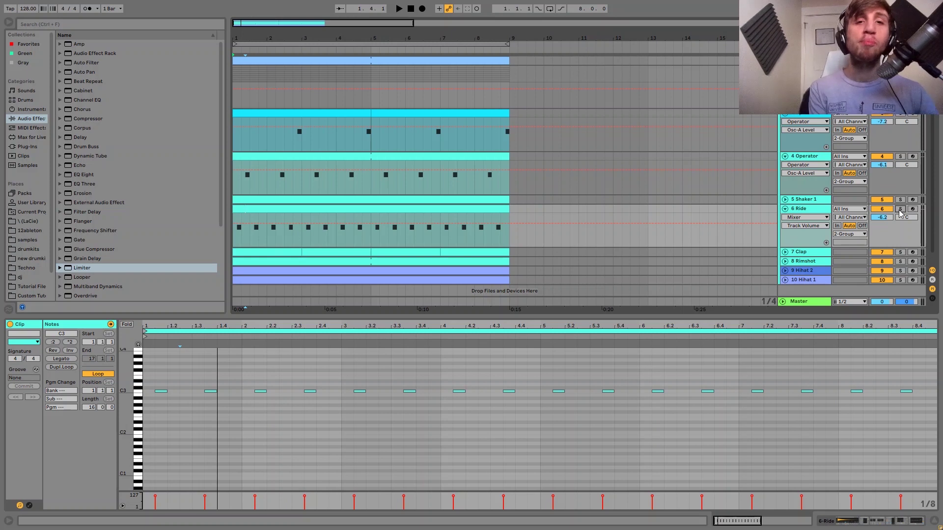